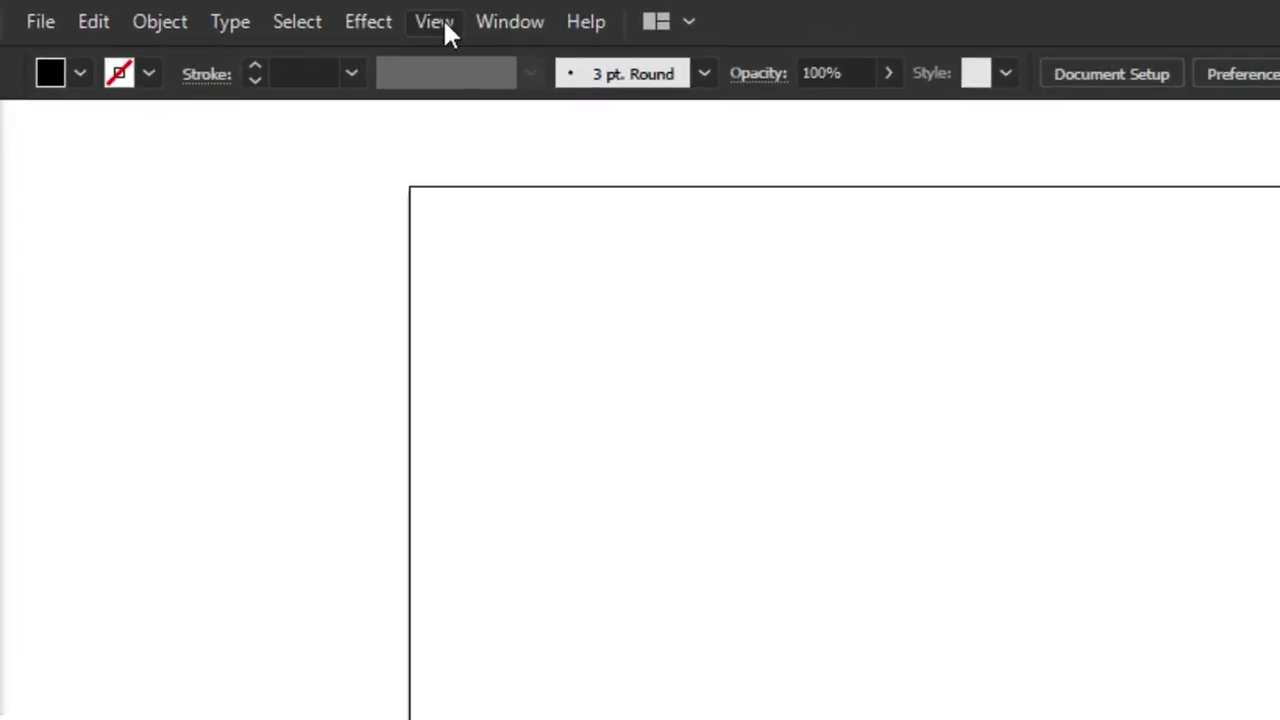
Show the rulers and add horizontal and vertical guides centred on the artboard at 400
{"action": "left_click", "coordinate": [443, 18]}
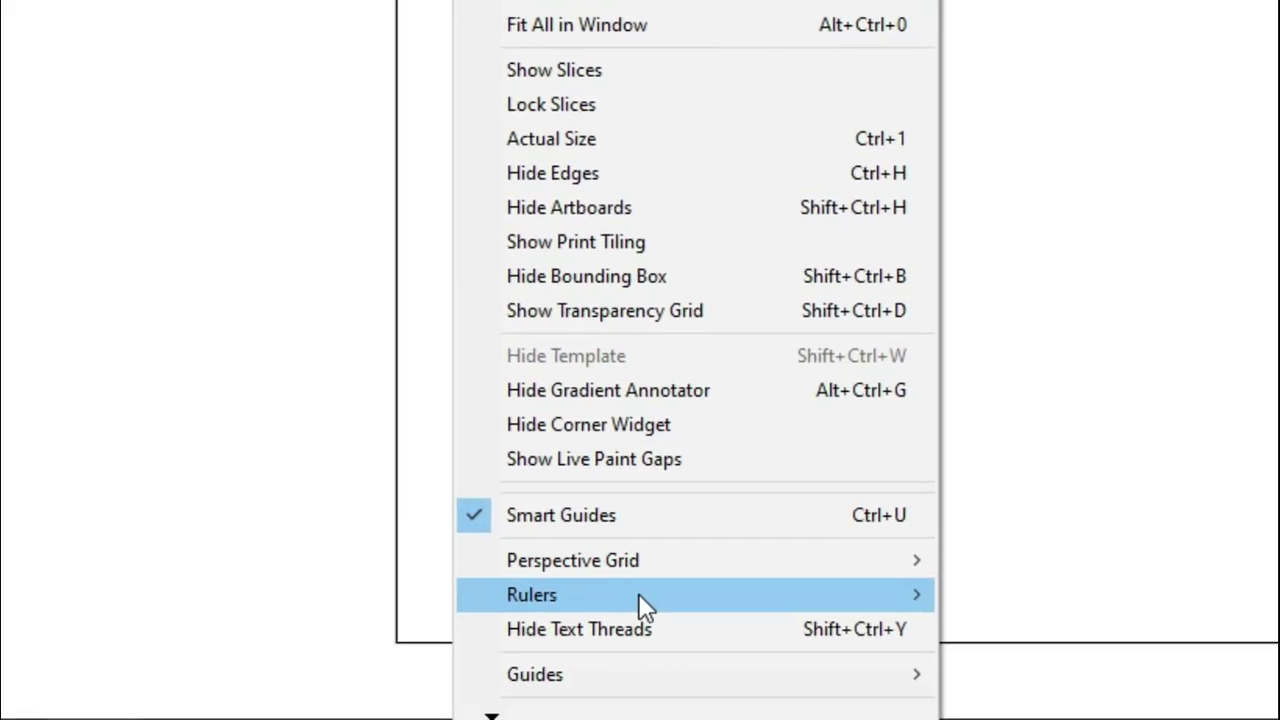
{"action": "mouse_move", "coordinate": [314, 612]}
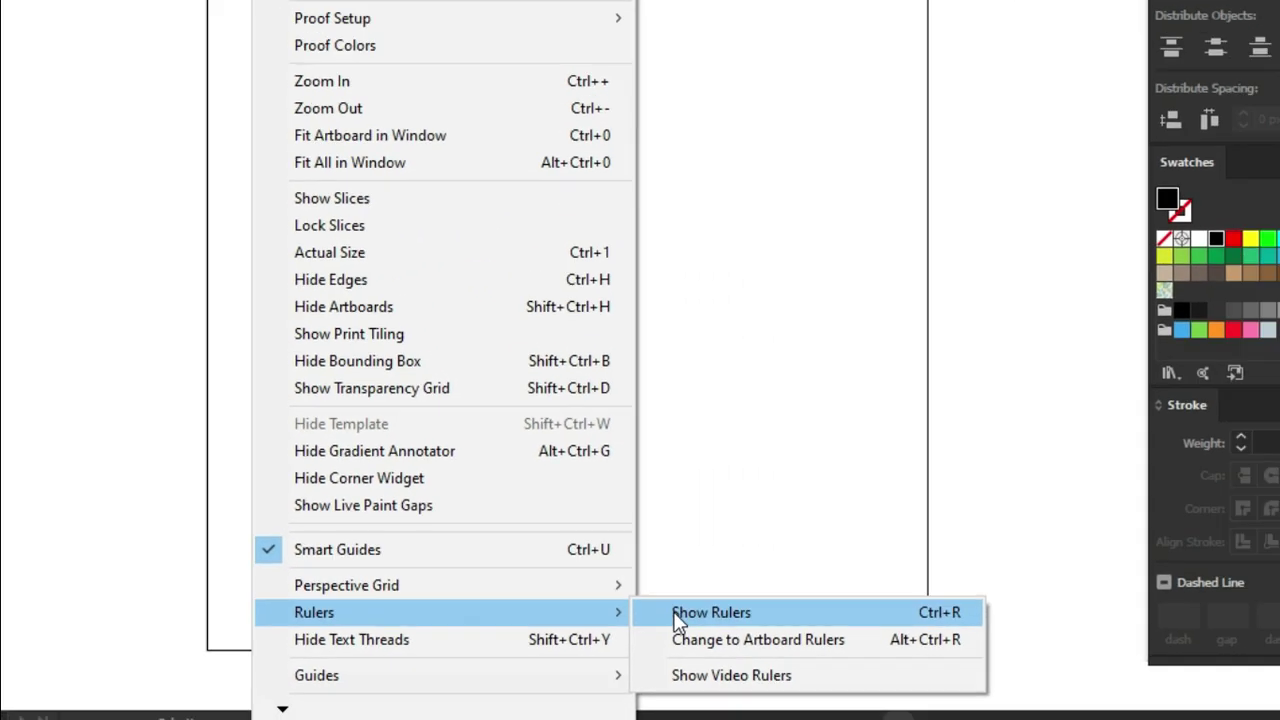
{"action": "left_click", "coordinate": [680, 597]}
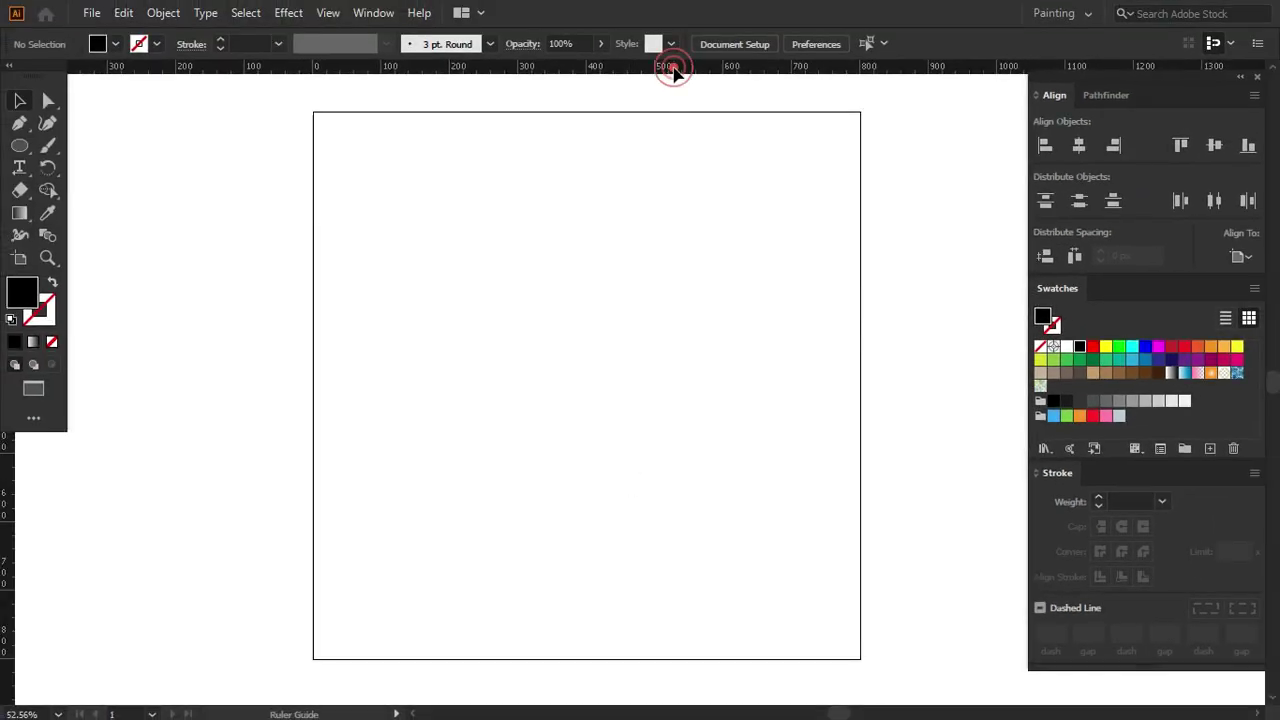
{"action": "left_click_drag", "start_coordinate": [671, 66], "coordinate": [672, 360]}
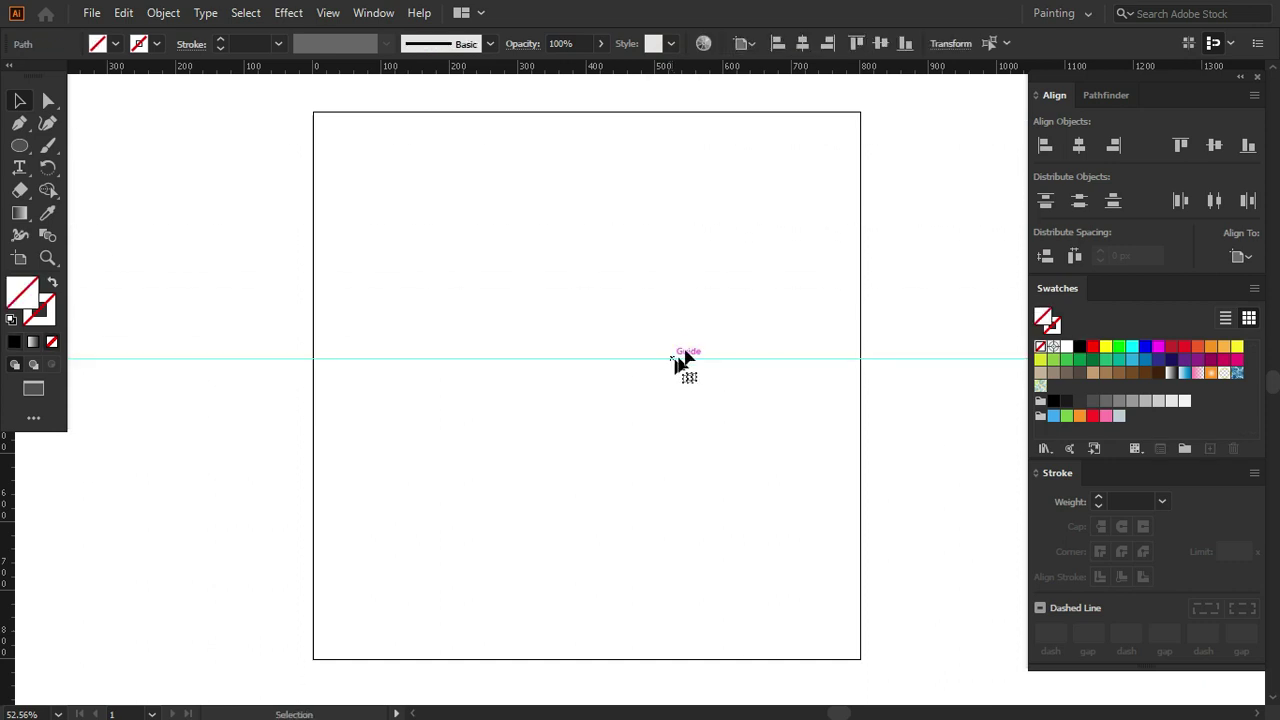
{"action": "left_click", "coordinate": [1214, 145]}
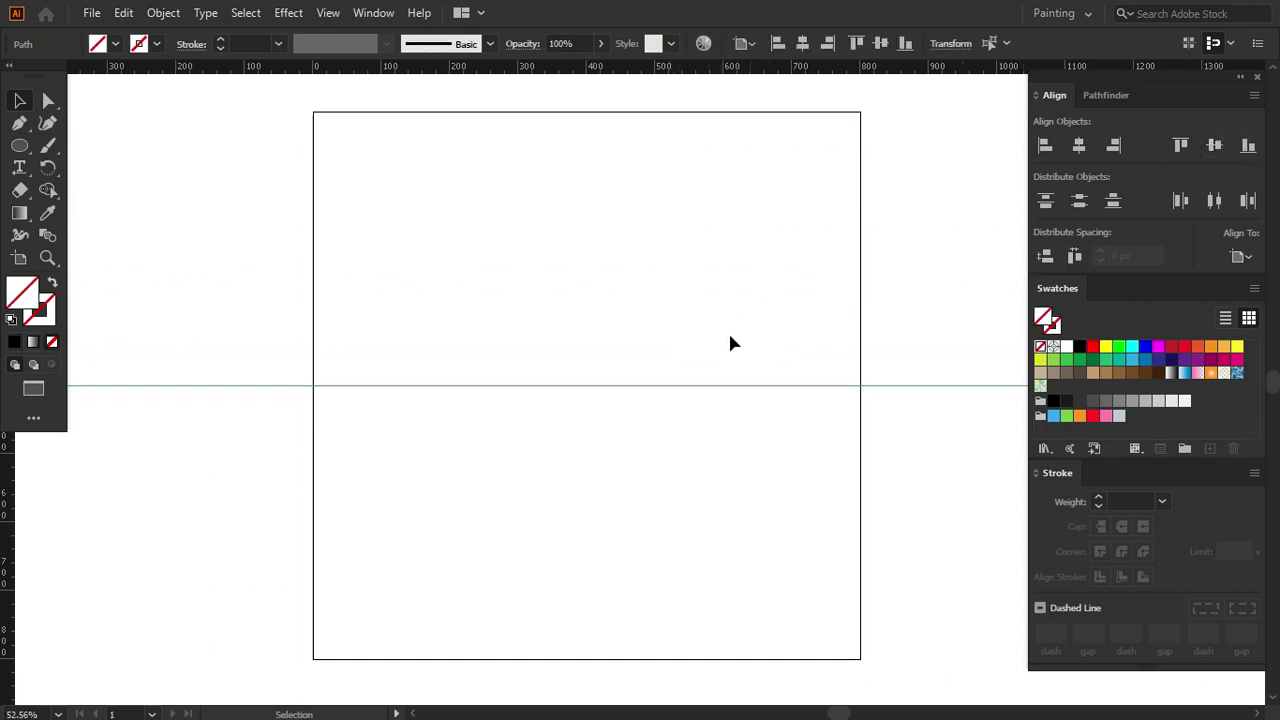
{"action": "left_click_drag", "start_coordinate": [8, 466], "coordinate": [436, 473]}
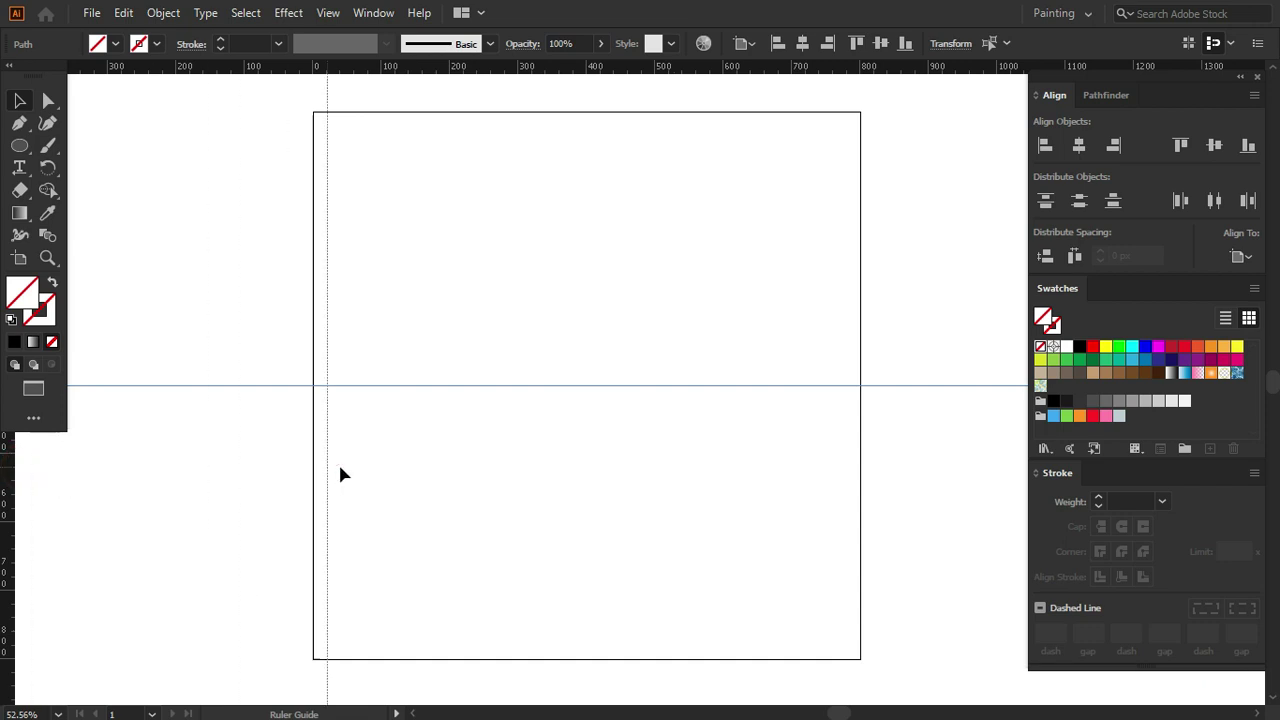
{"action": "left_click", "coordinate": [1079, 145]}
{"action": "left_click", "coordinate": [651, 291]}
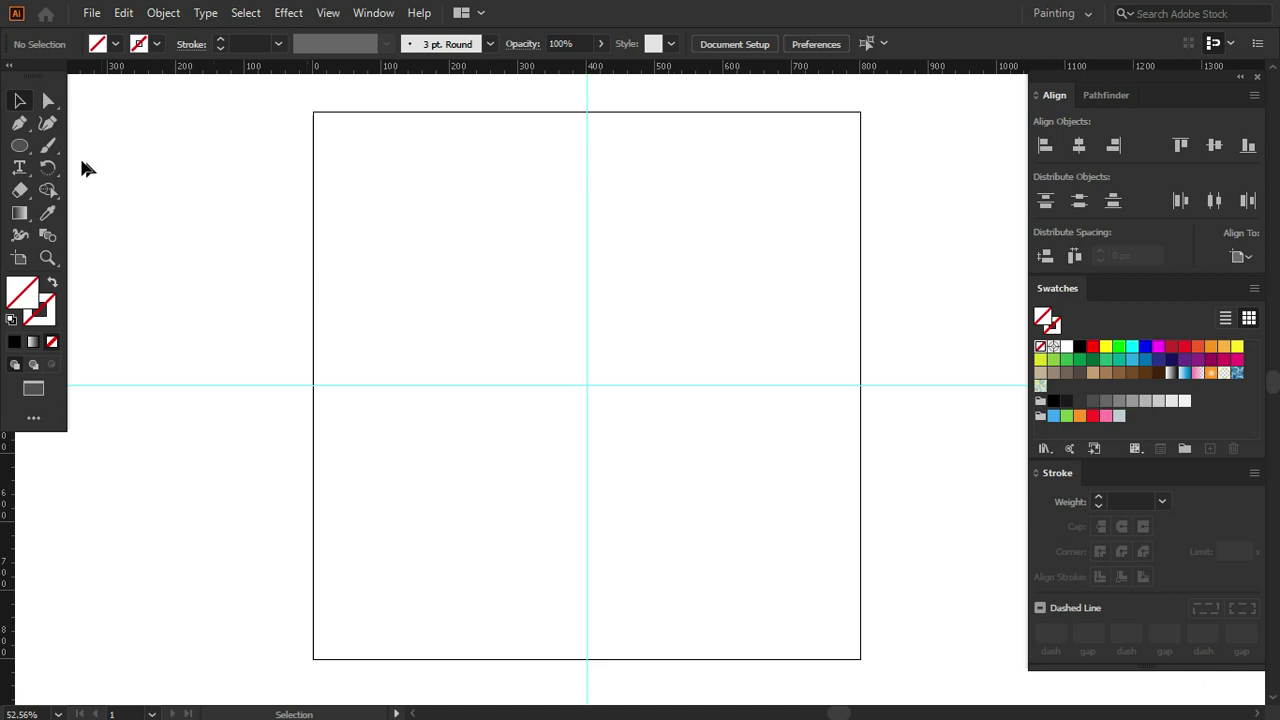
Create a 600 × 600 px circle with the Ellipse Tool and align it to the artboard centre
{"action": "left_click", "coordinate": [27, 148]}
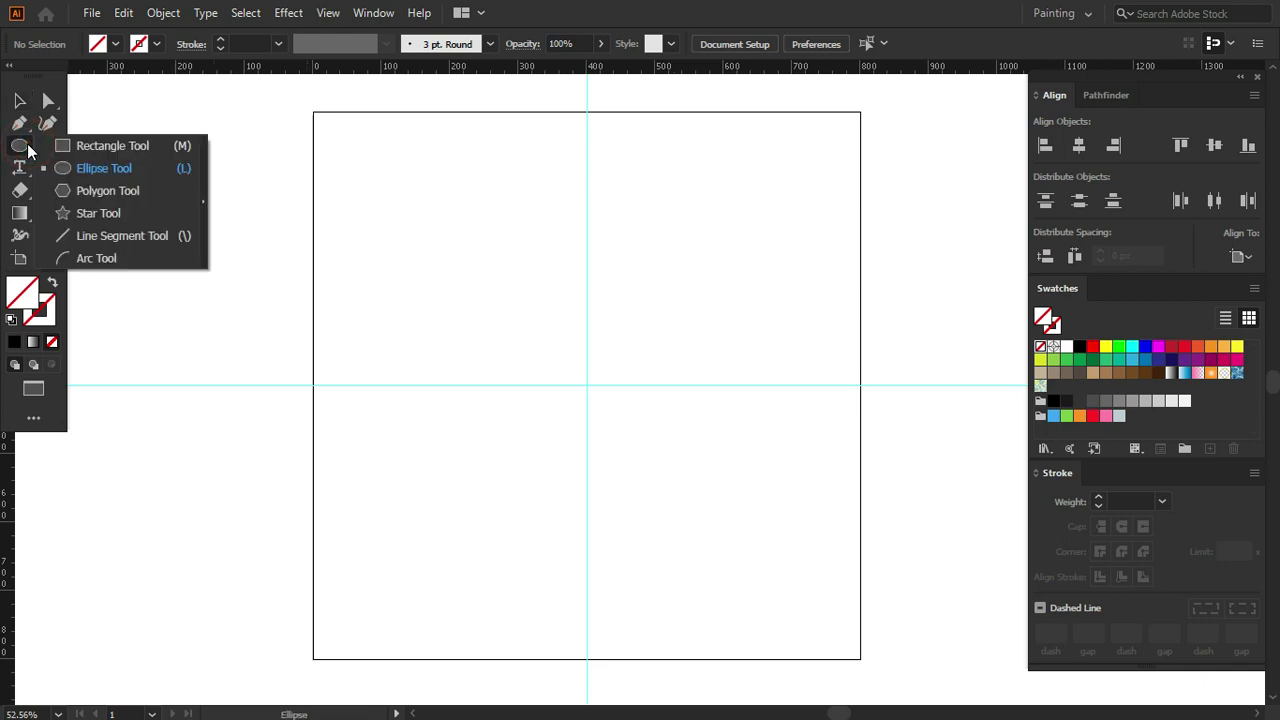
{"action": "left_click_drag", "start_coordinate": [27, 148], "coordinate": [62, 166]}
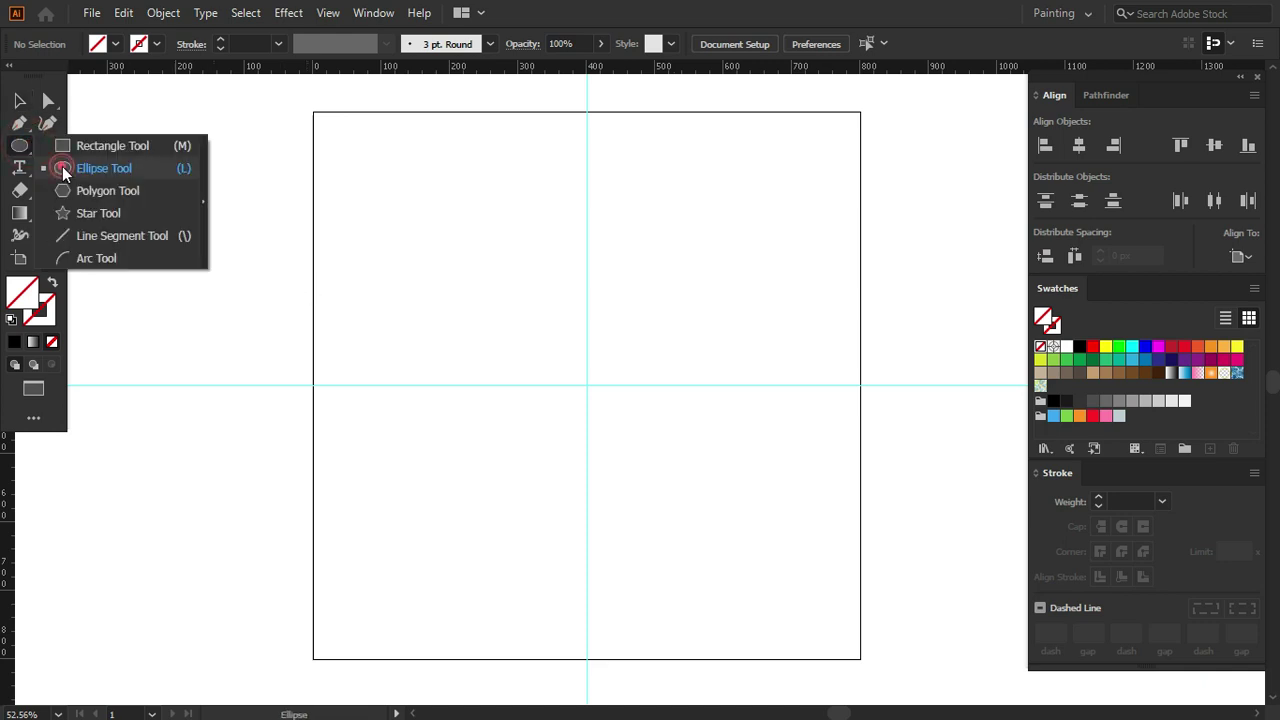
{"action": "left_click", "coordinate": [62, 166]}
{"action": "left_click", "coordinate": [519, 350]}
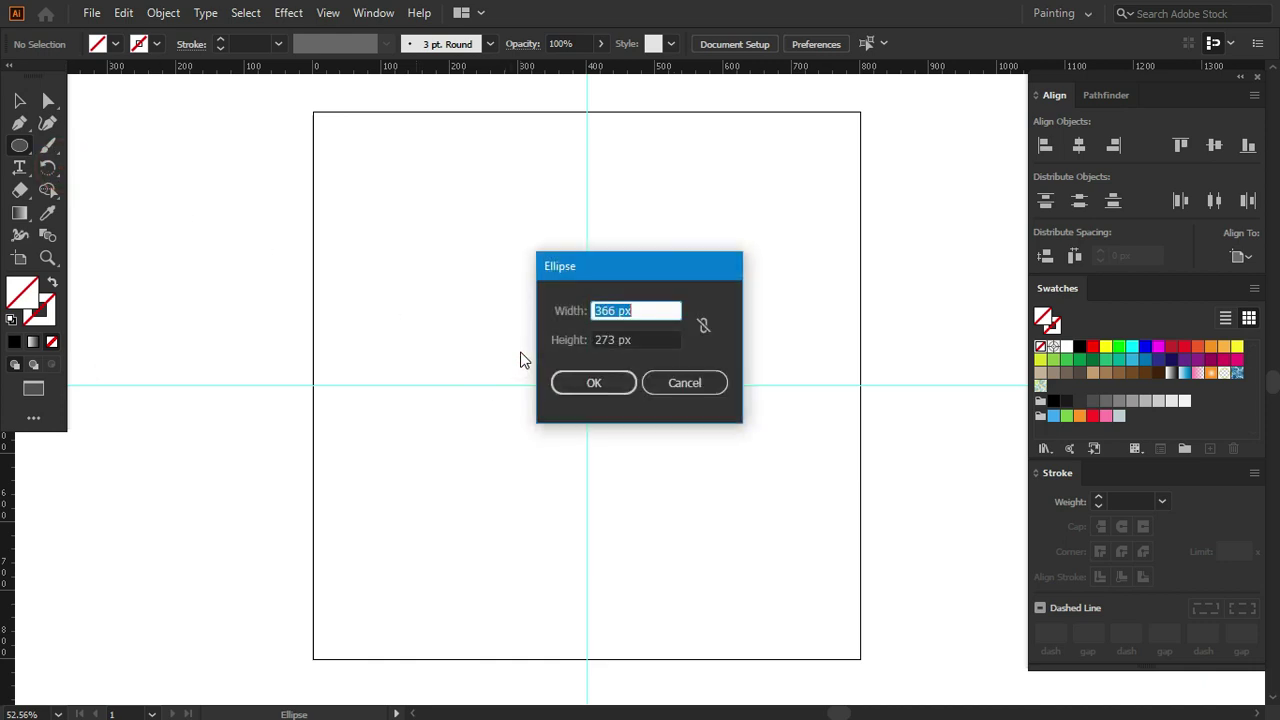
{"action": "type", "text": "600"}
{"action": "double_click", "coordinate": [604, 338]}
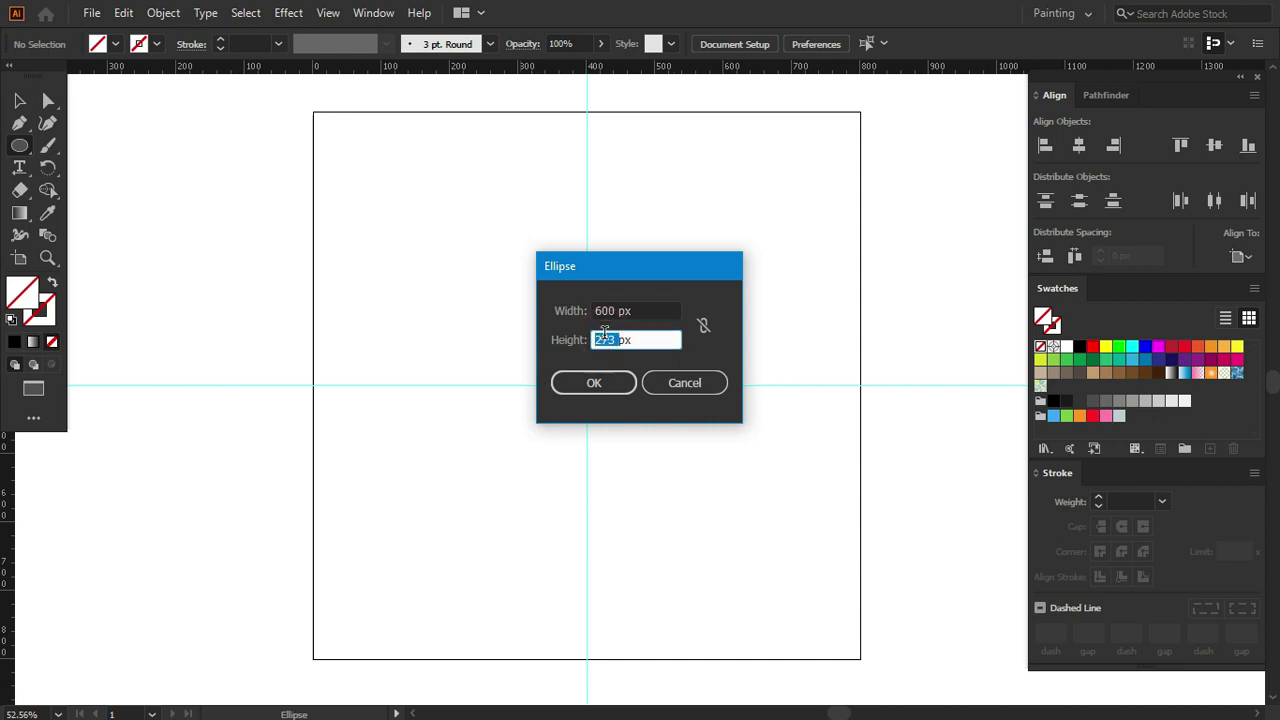
{"action": "type", "text": "600"}
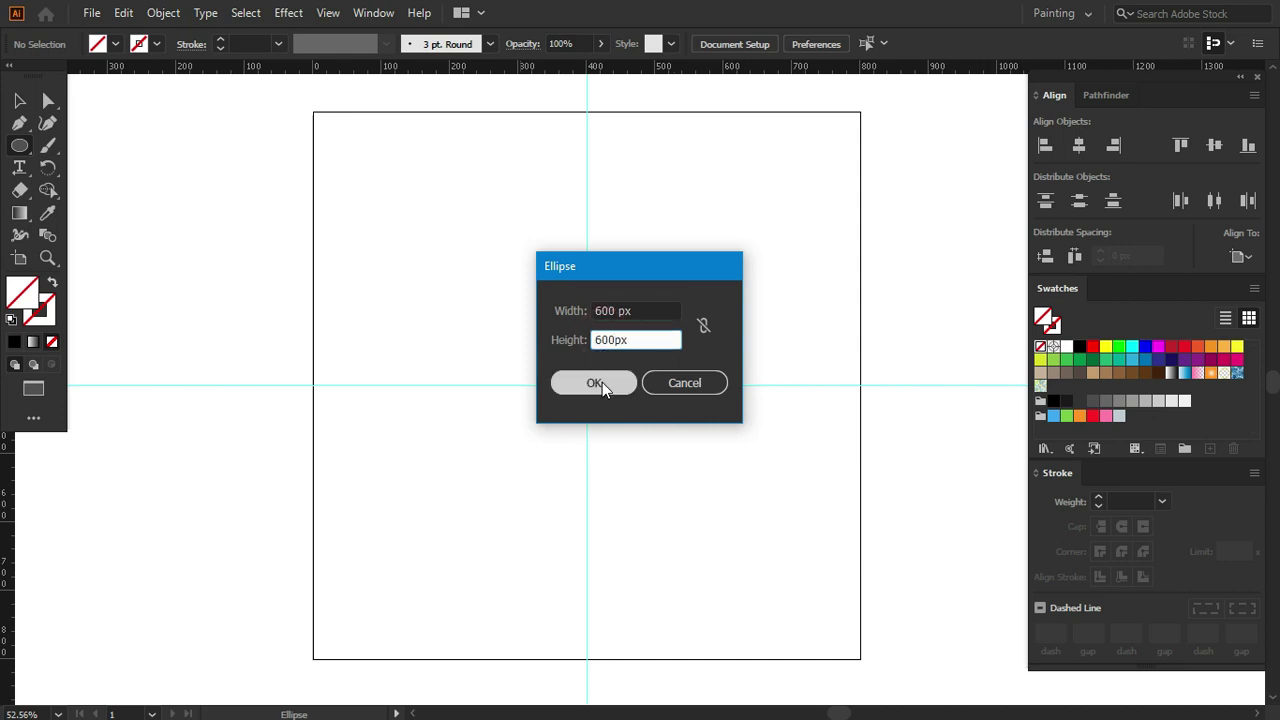
{"action": "left_click", "coordinate": [598, 380]}
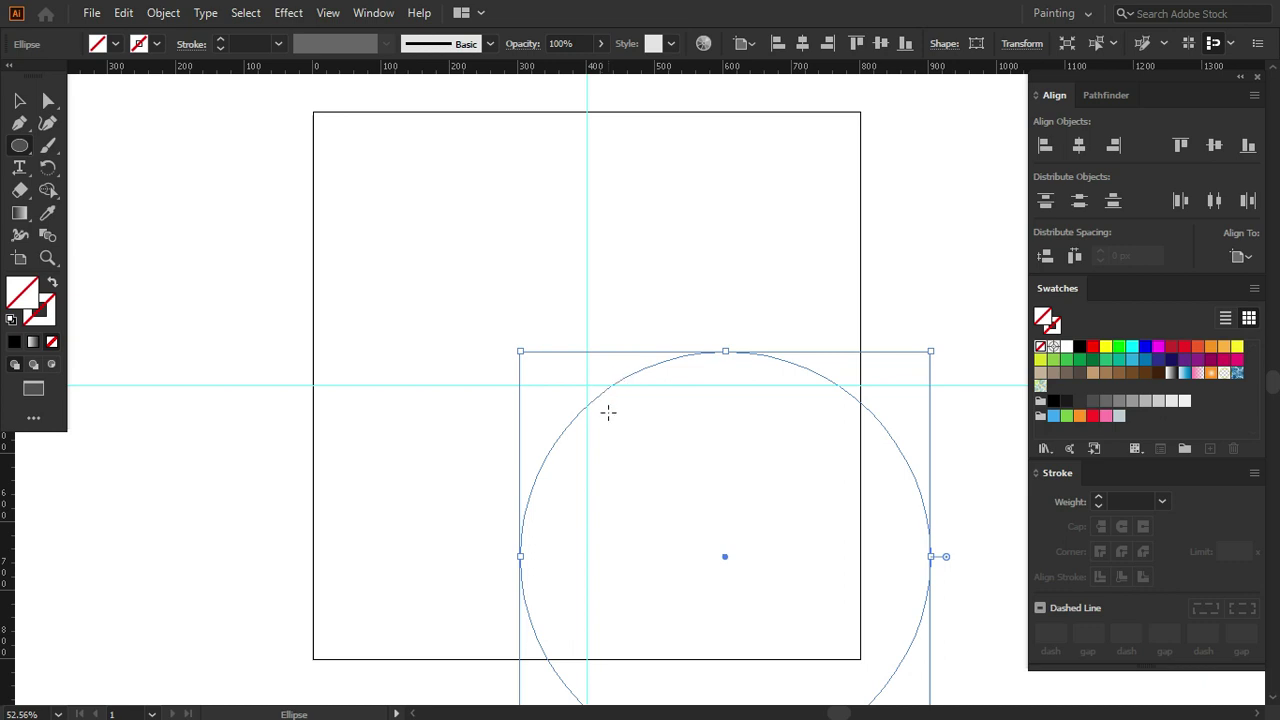
{"action": "left_click", "coordinate": [1080, 147]}
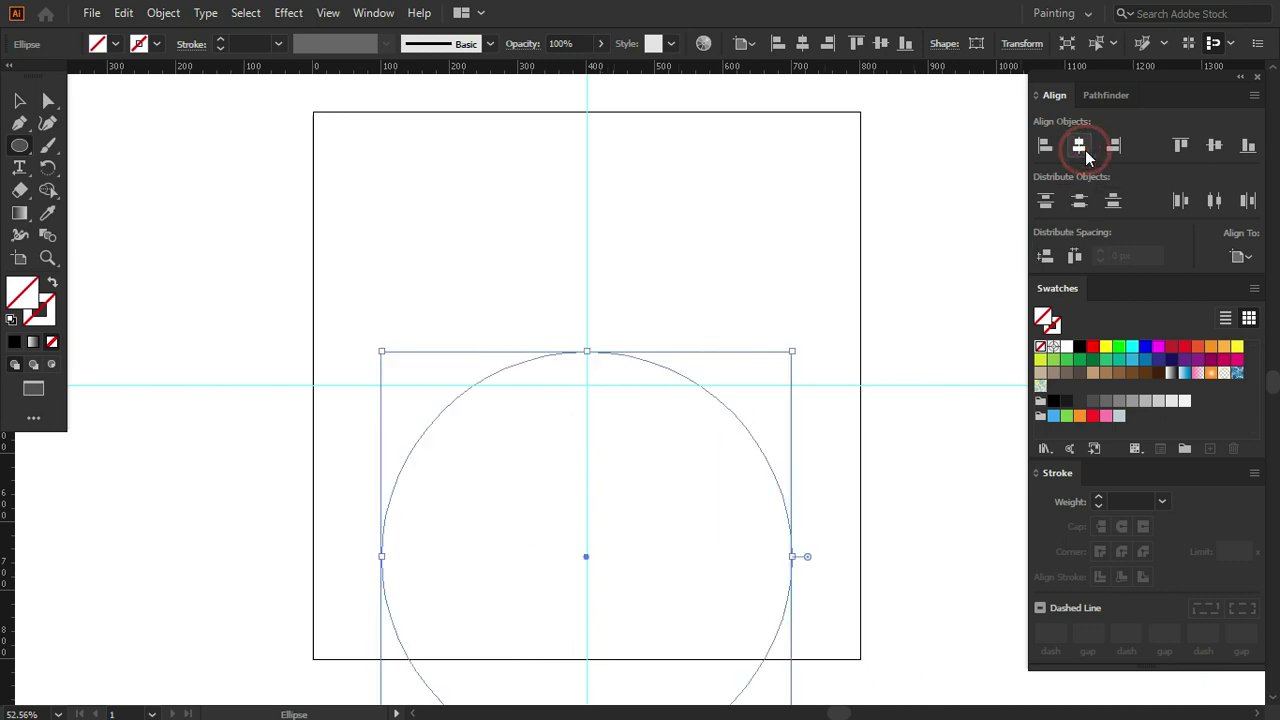
{"action": "left_click", "coordinate": [1212, 146]}
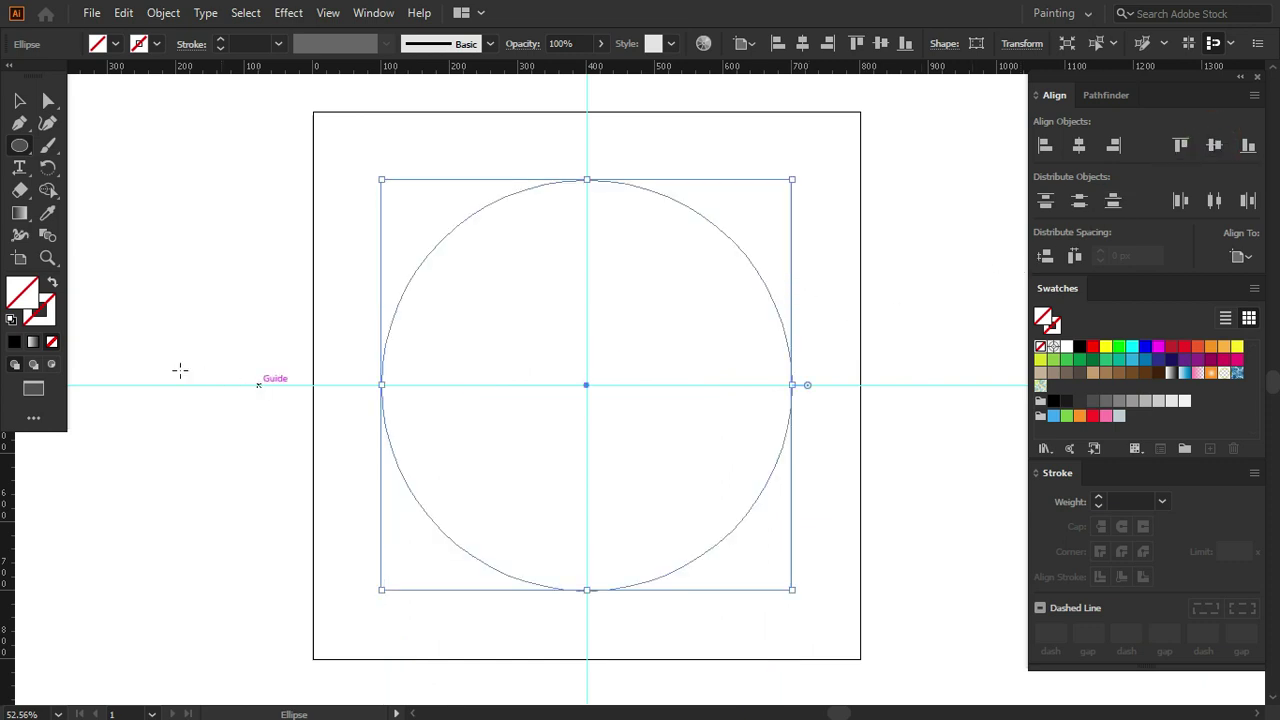
Fill the circle with hex FFD972 yellow and add that colour as a new swatch
{"action": "double_click", "coordinate": [22, 292]}
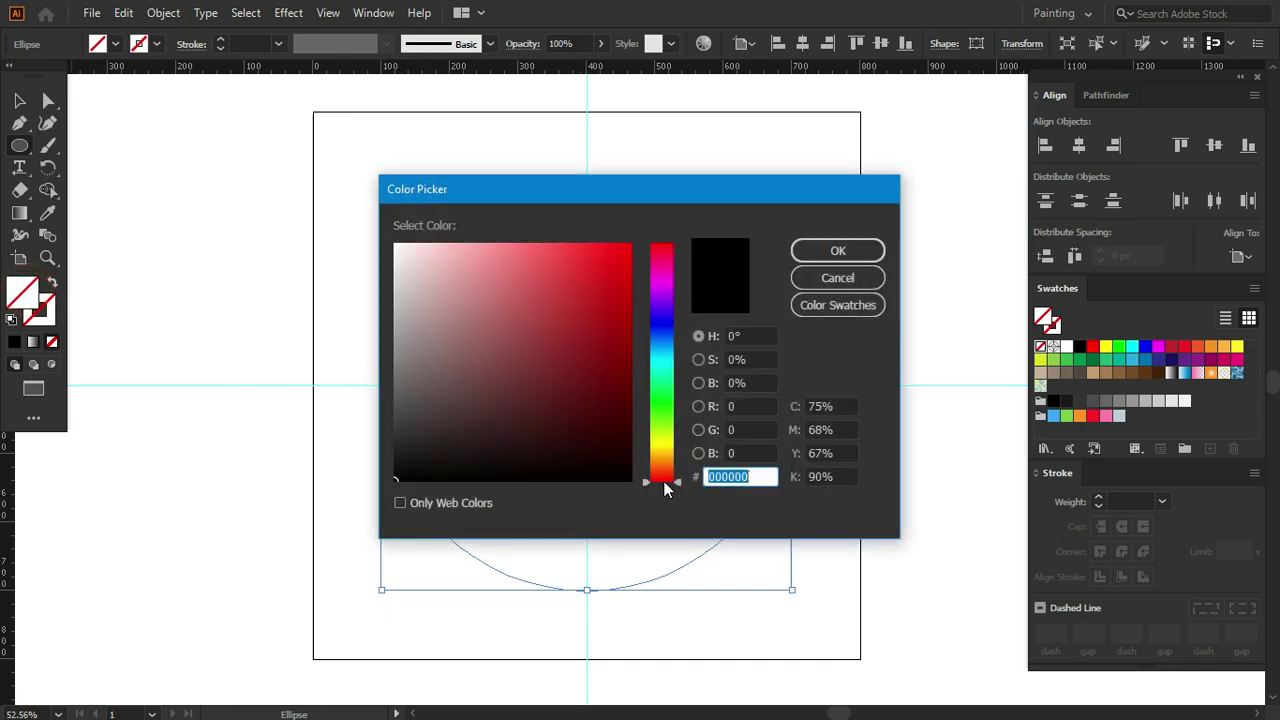
{"action": "type", "text": "f"}
{"action": "type", "text": "d972"}
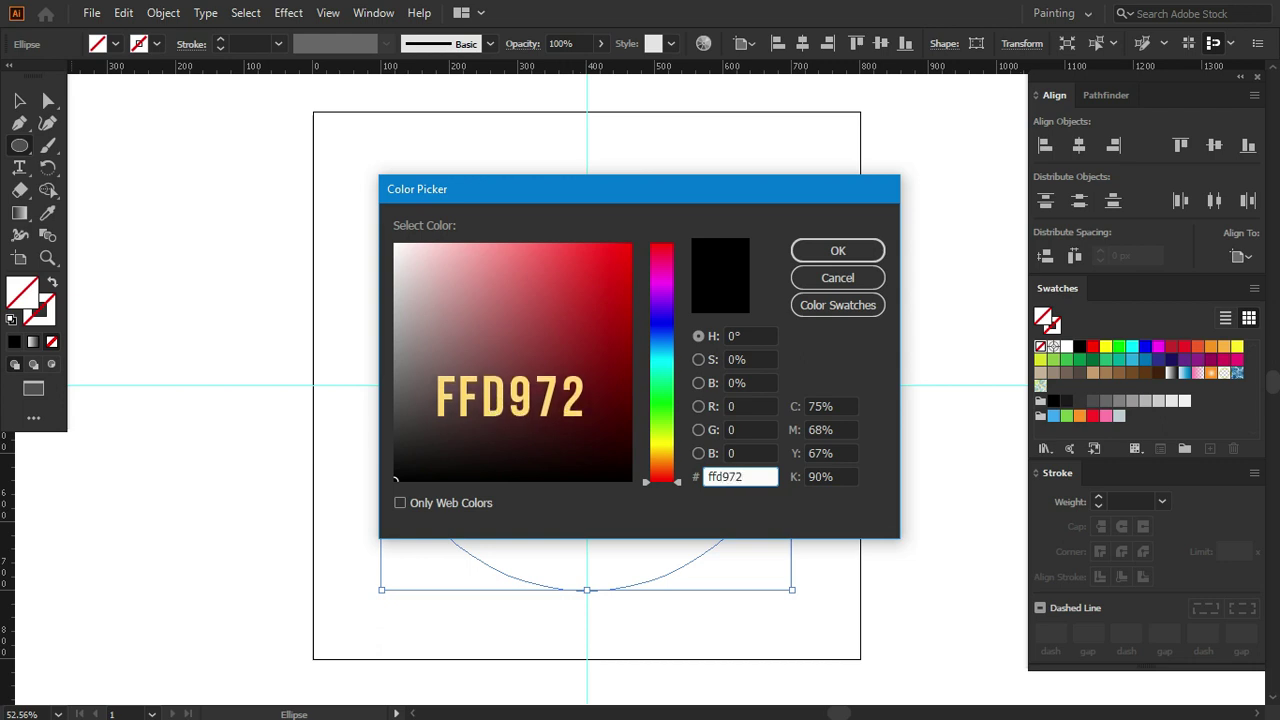
{"action": "left_click", "coordinate": [824, 251]}
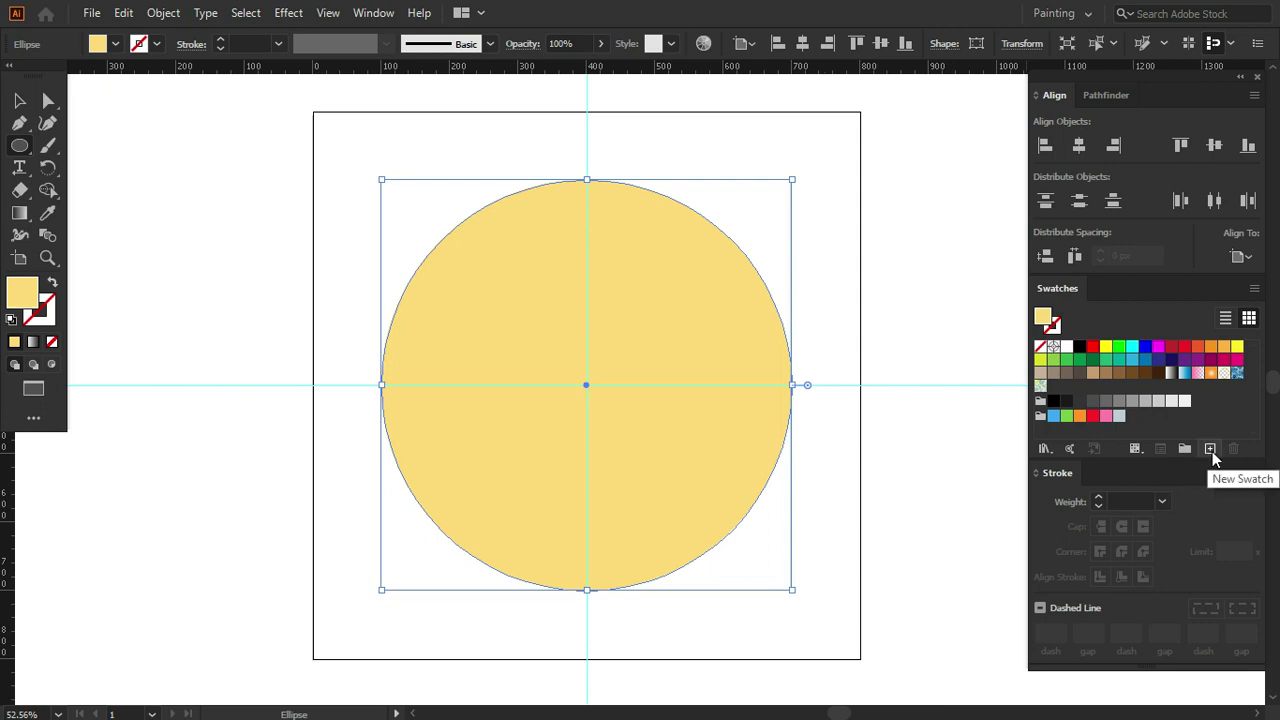
{"action": "left_click", "coordinate": [1211, 450]}
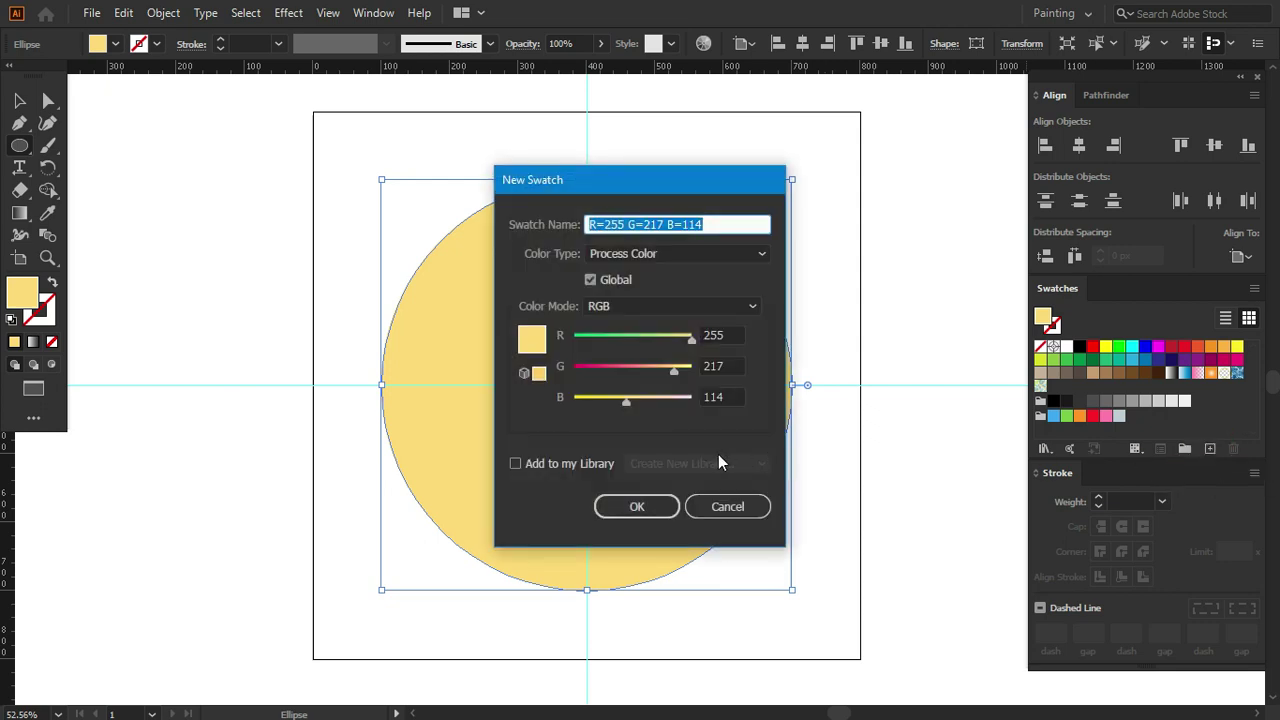
{"action": "left_click", "coordinate": [608, 506]}
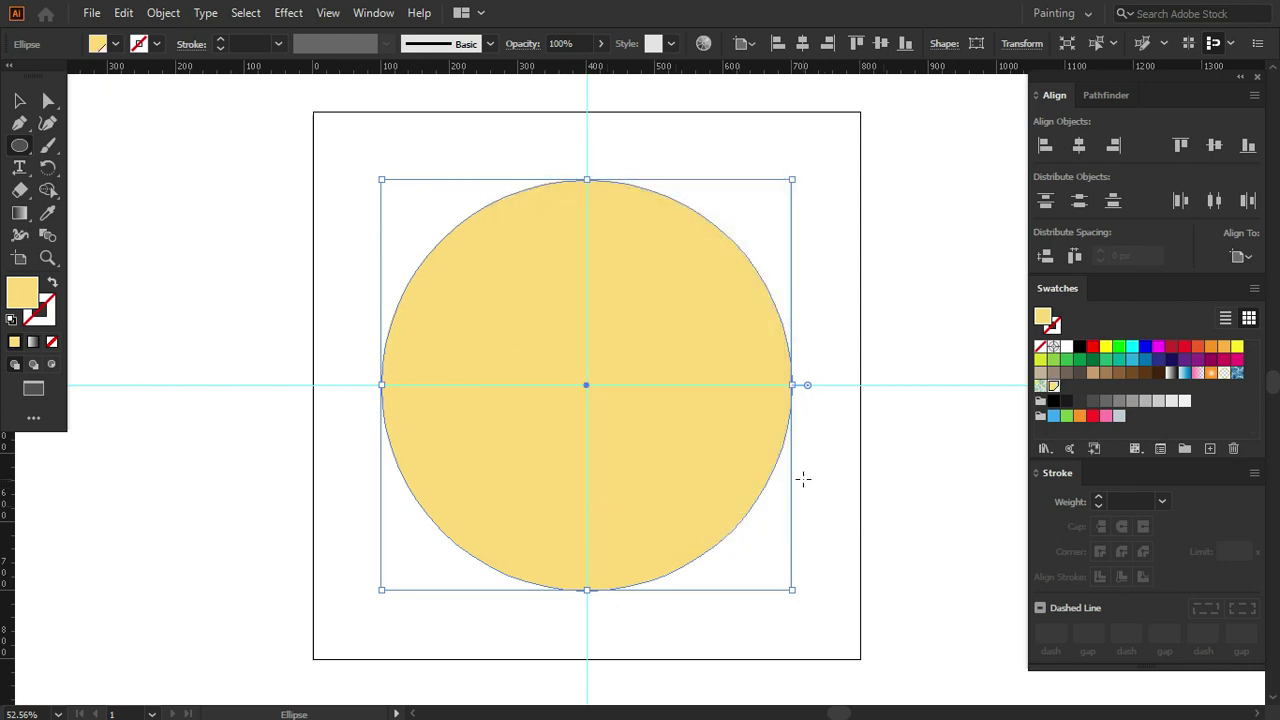
Copy the yellow circle and paste it in place
{"action": "left_click", "coordinate": [123, 12]}
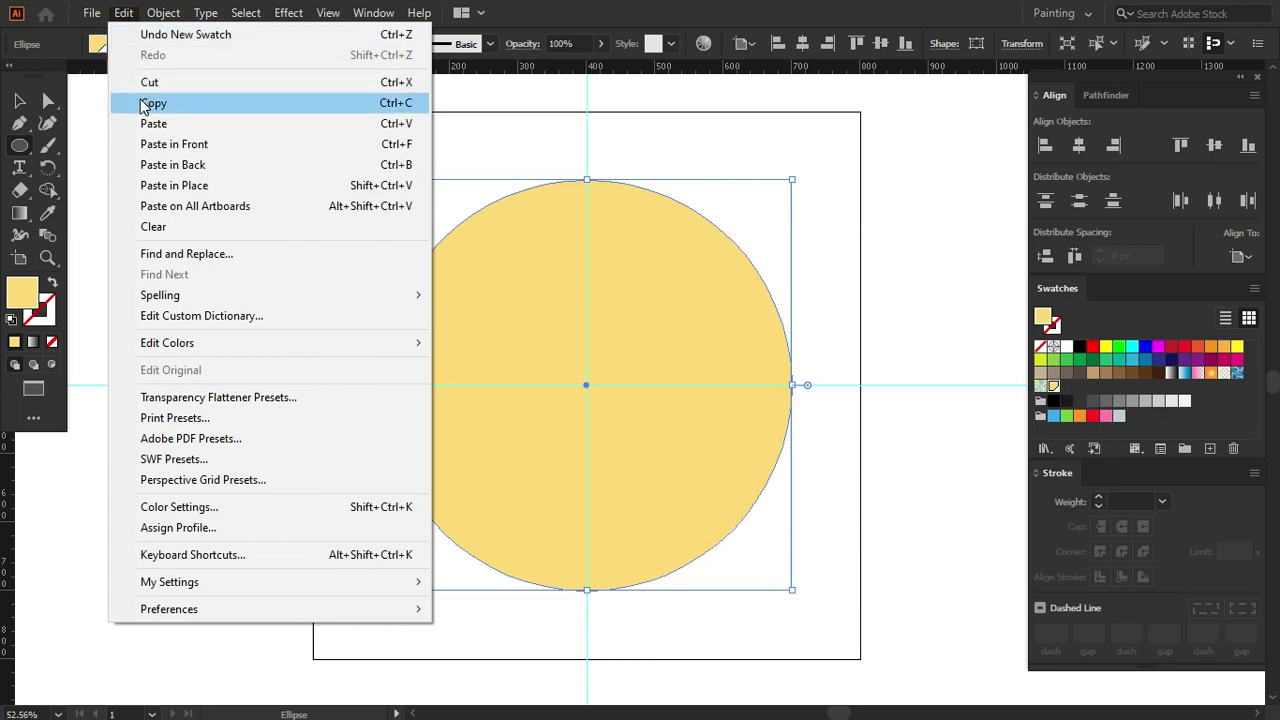
{"action": "left_click", "coordinate": [143, 103]}
{"action": "left_click", "coordinate": [127, 14]}
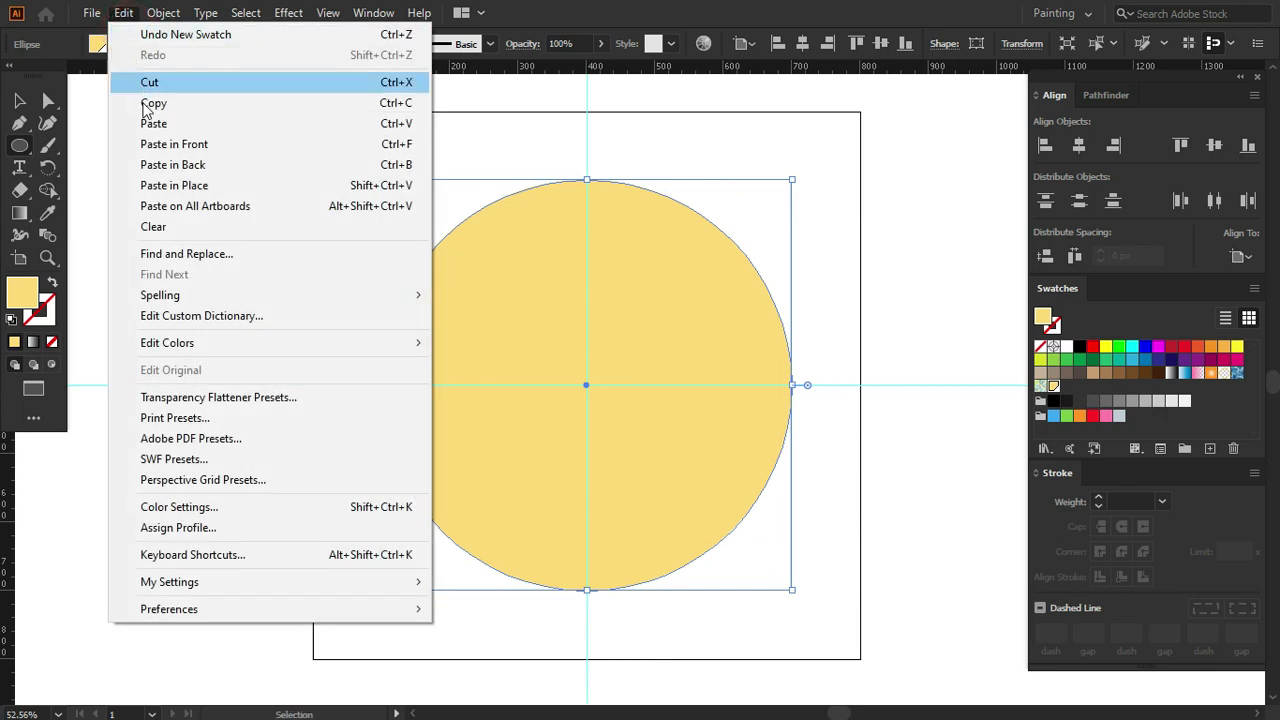
{"action": "left_click", "coordinate": [157, 186]}
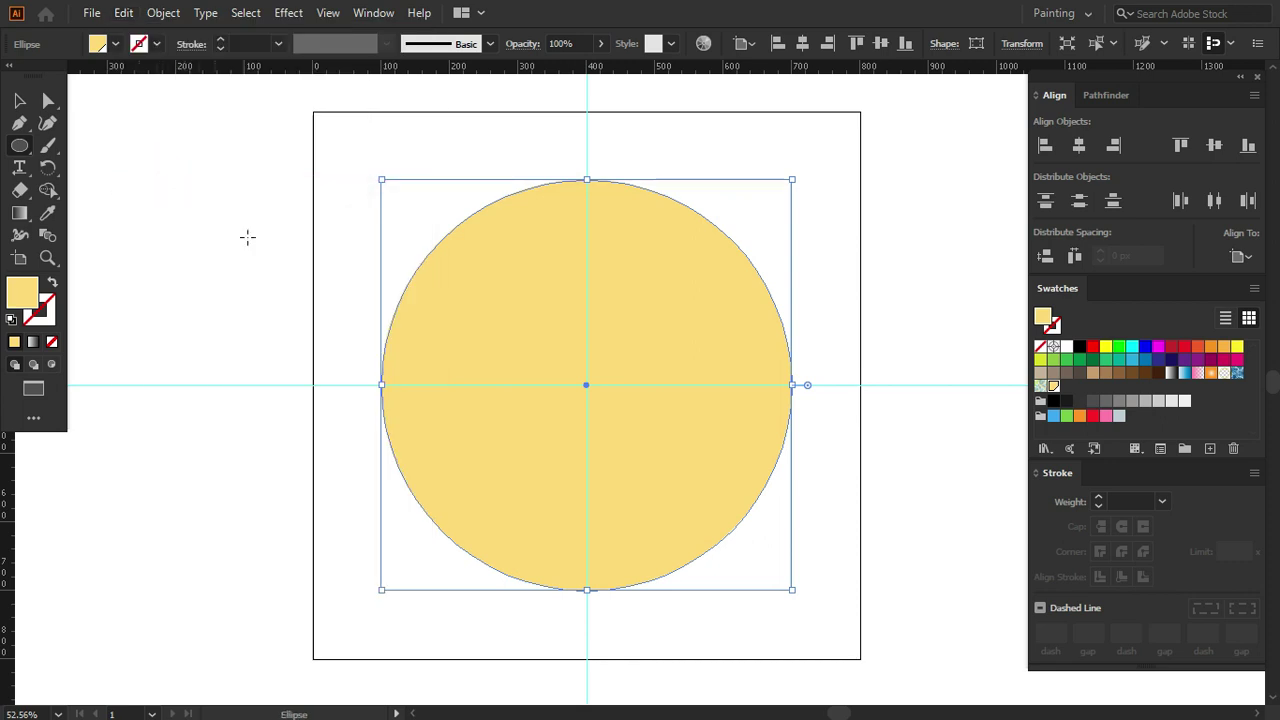
Shrink the copy around its centre to about 472 px and fill it black
{"action": "key", "text": "v"}
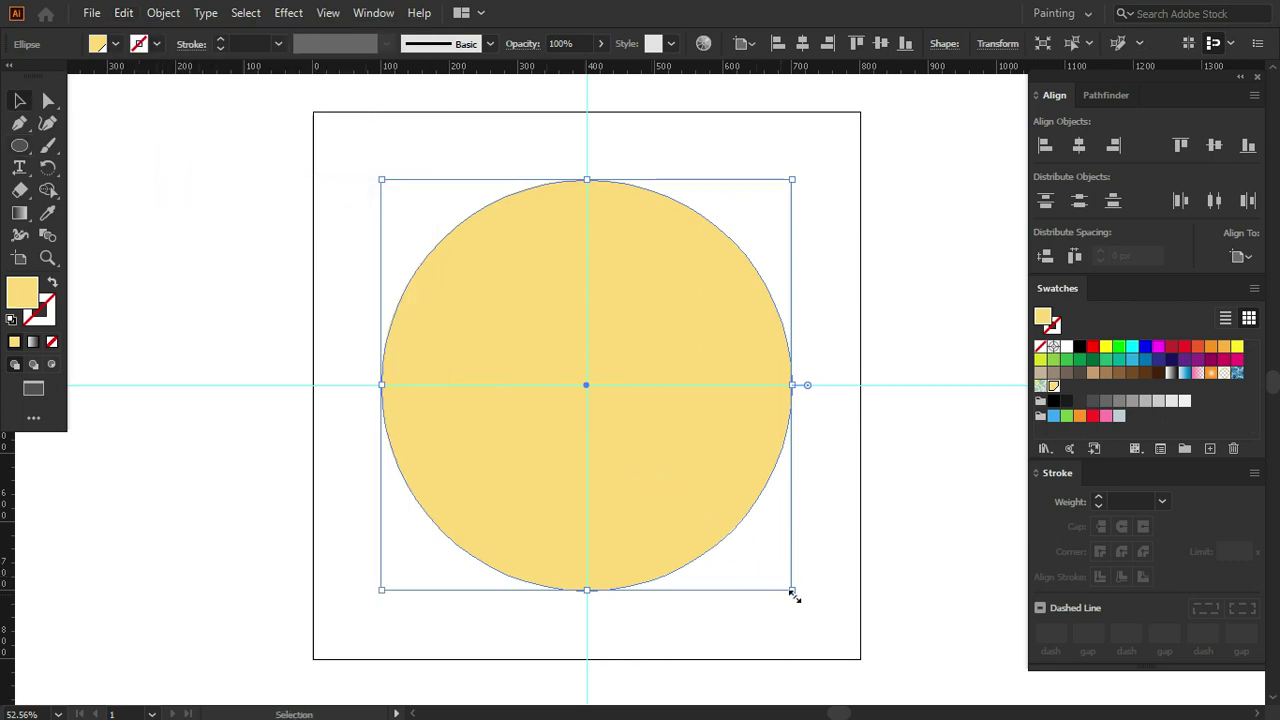
{"action": "key", "text": "shift"}
{"action": "left_click_drag", "start_coordinate": [793, 594], "coordinate": [740, 532]}
{"action": "left_click", "coordinate": [1078, 347]}
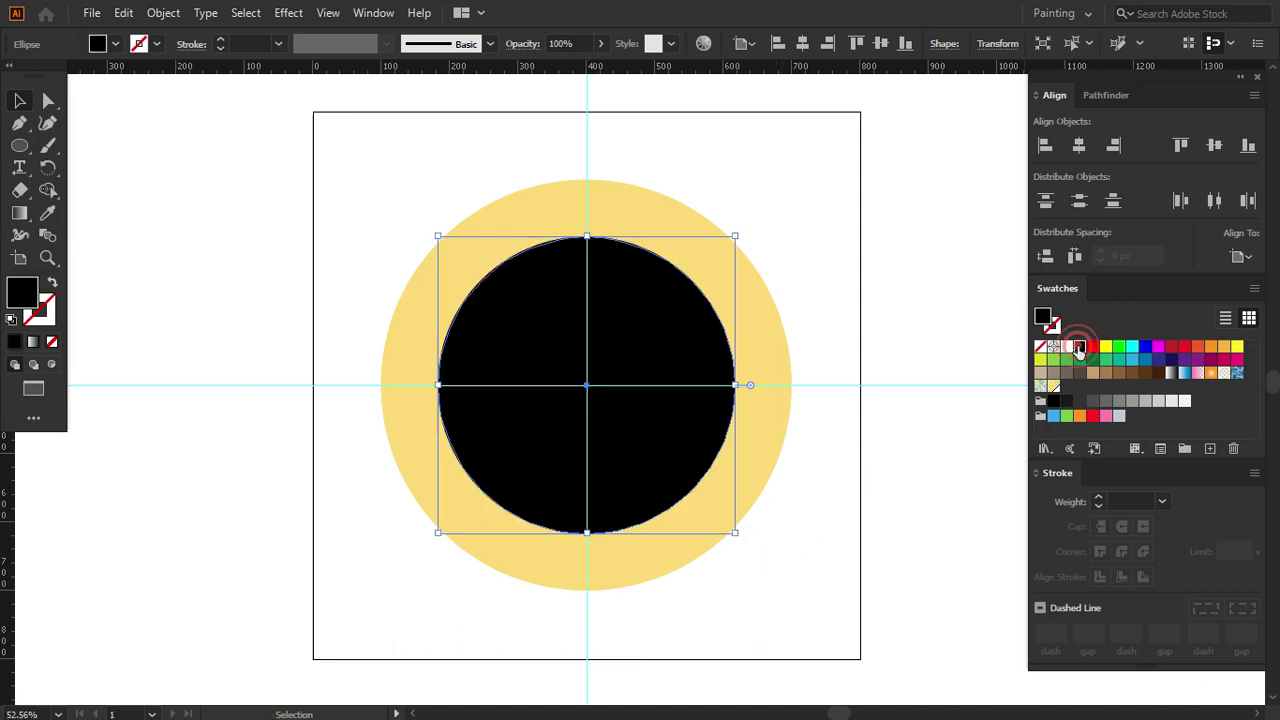
{"action": "left_click", "coordinate": [48, 101]}
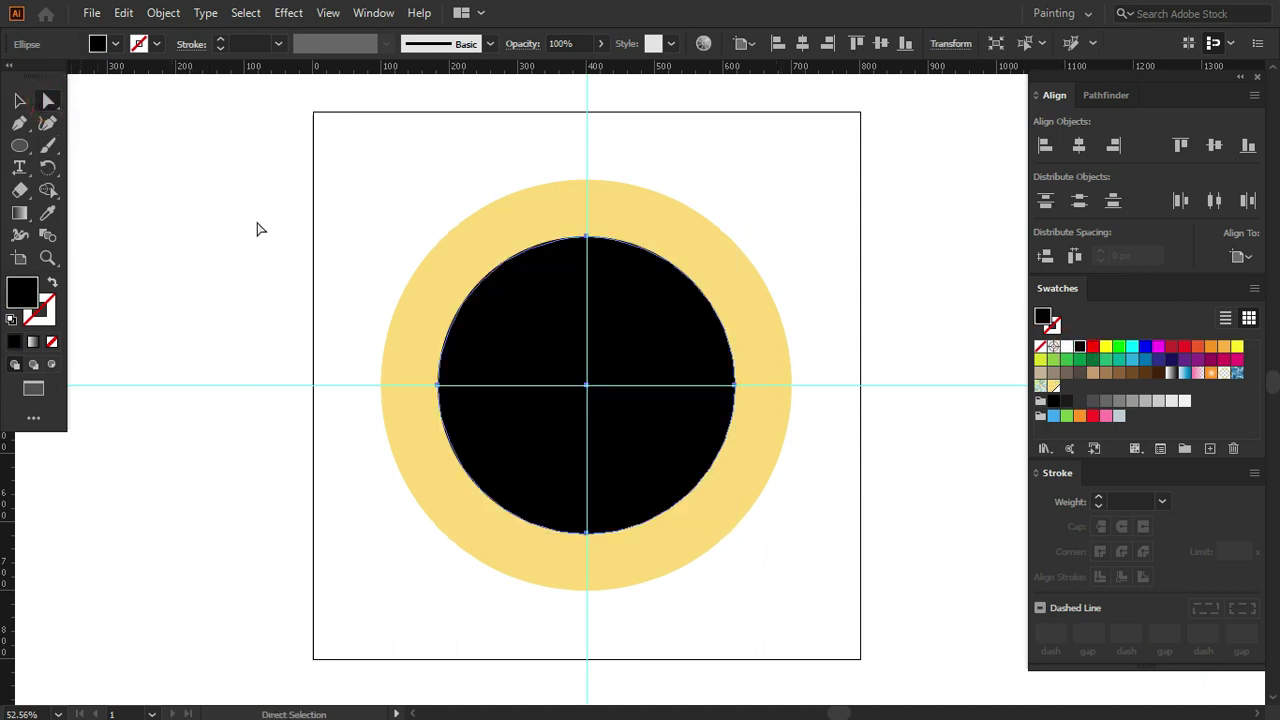
Delete the black circle's top anchor point, leaving a lower half-circle mouth
{"action": "left_click", "coordinate": [588, 237]}
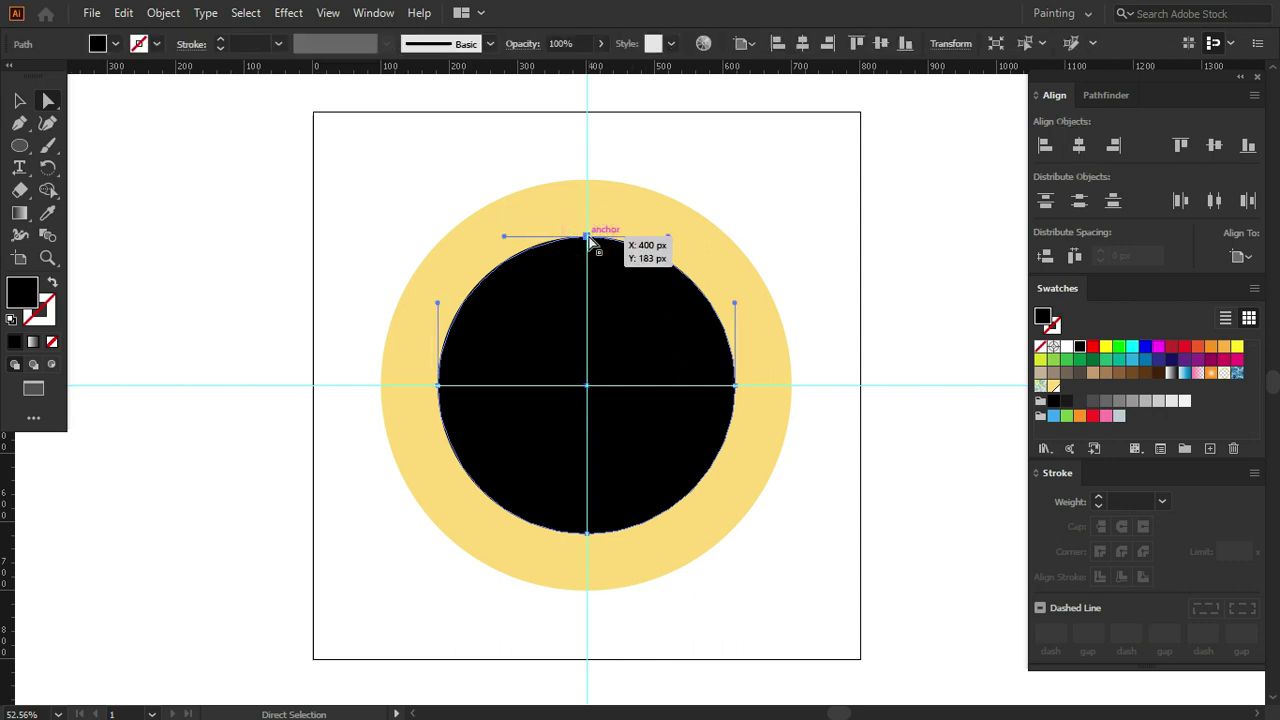
{"action": "key", "text": "Delete"}
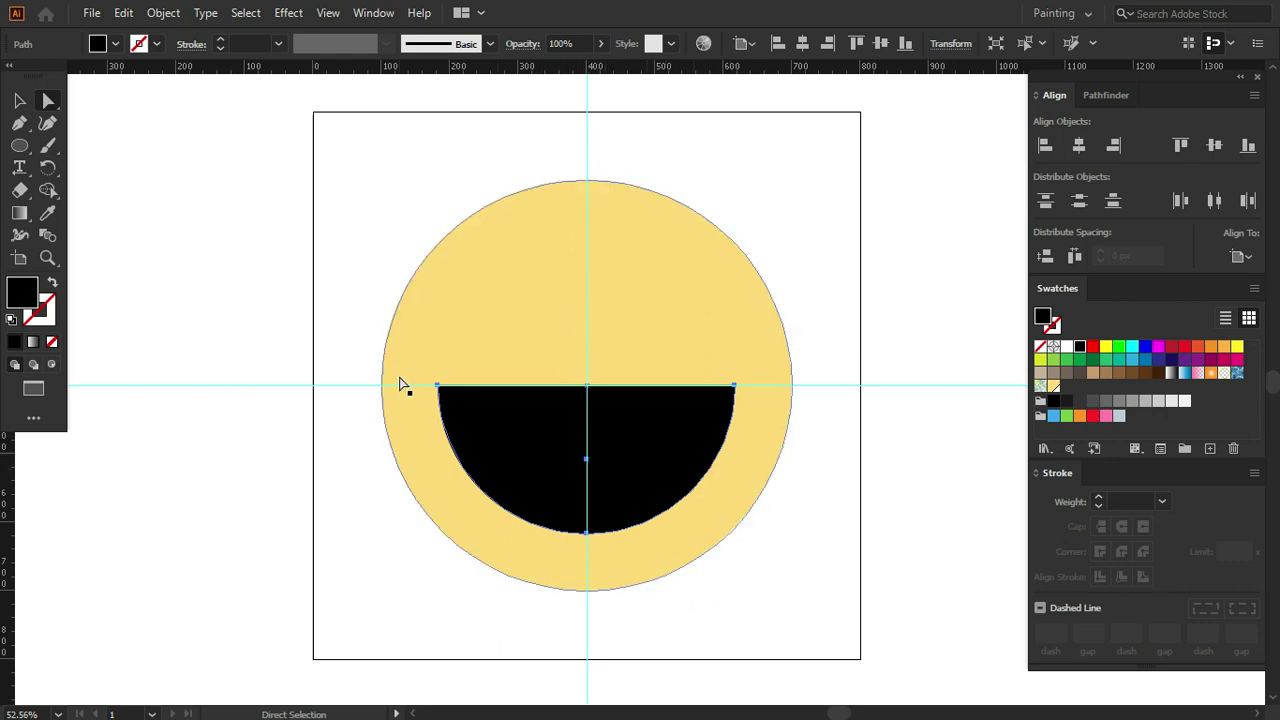
{"action": "left_click_drag", "start_coordinate": [19, 145], "coordinate": [87, 170]}
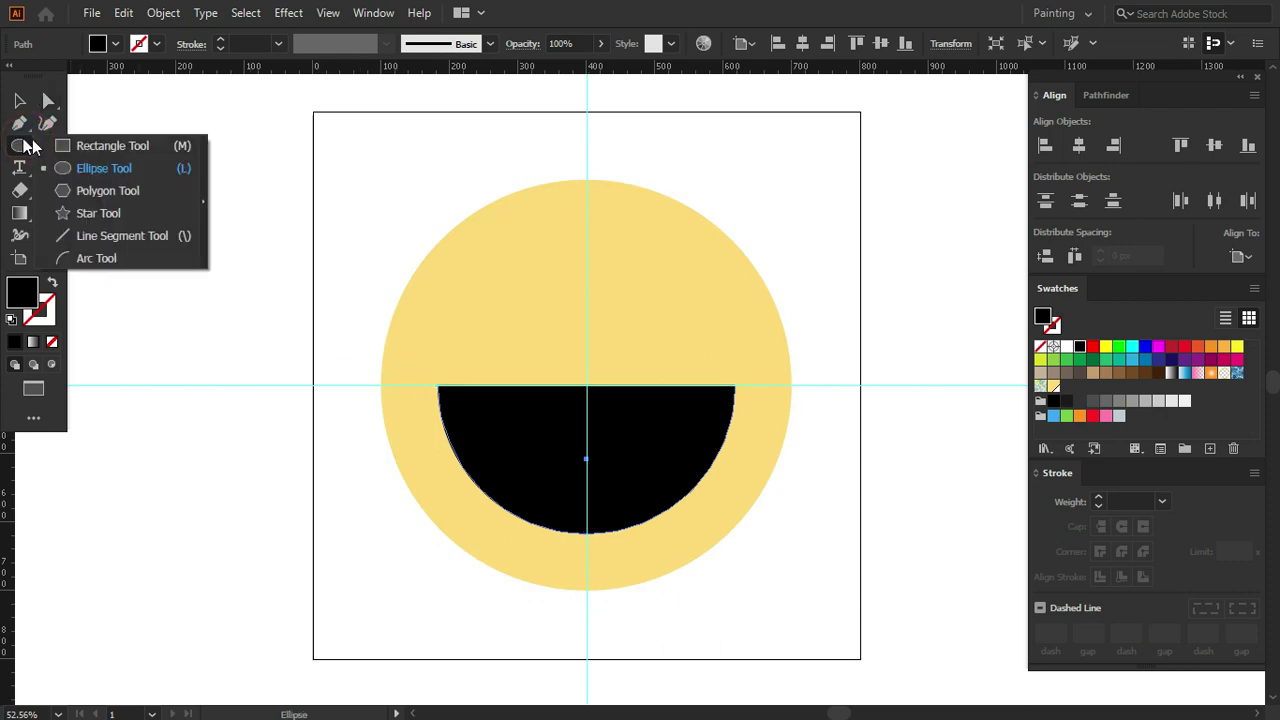
Draw a wide ellipse over the lower mouth and fill it pink F25268
{"action": "left_click", "coordinate": [87, 168]}
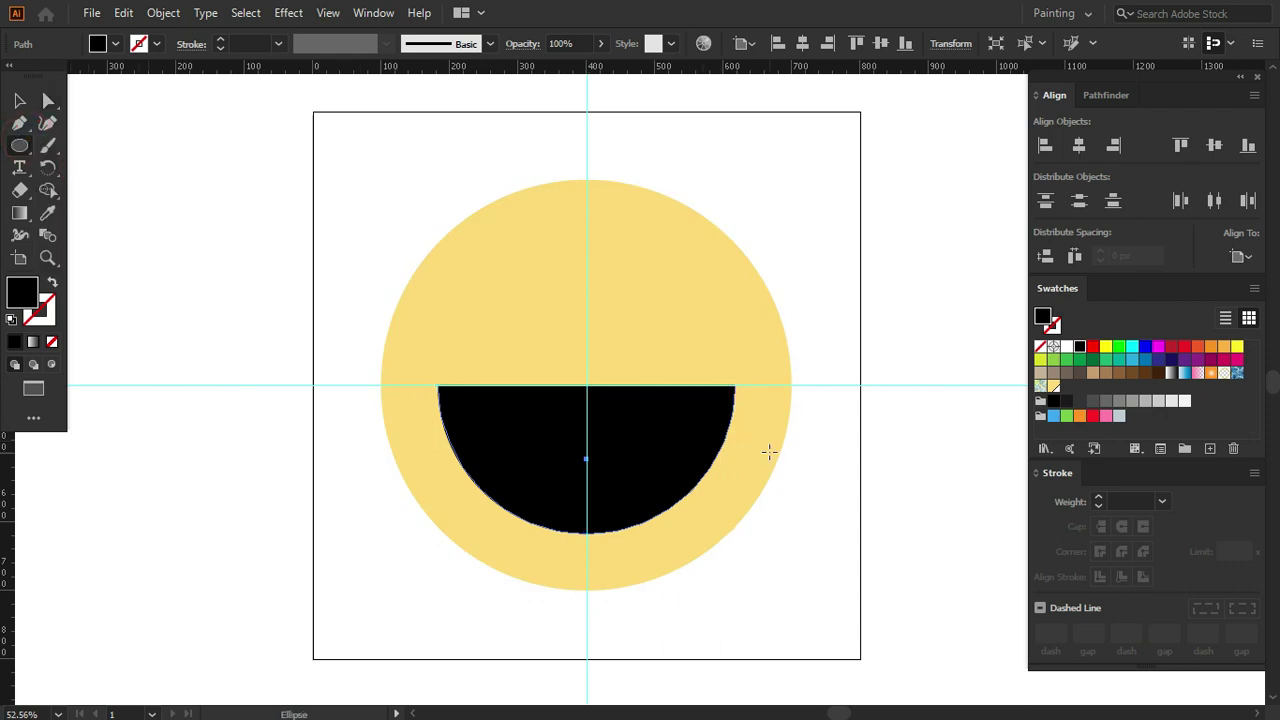
{"action": "mouse_move", "coordinate": [770, 454]}
{"action": "left_mouse_down"}
{"action": "mouse_move", "coordinate": [527, 527]}
{"action": "mouse_move", "coordinate": [403, 626]}
{"action": "left_mouse_up"}
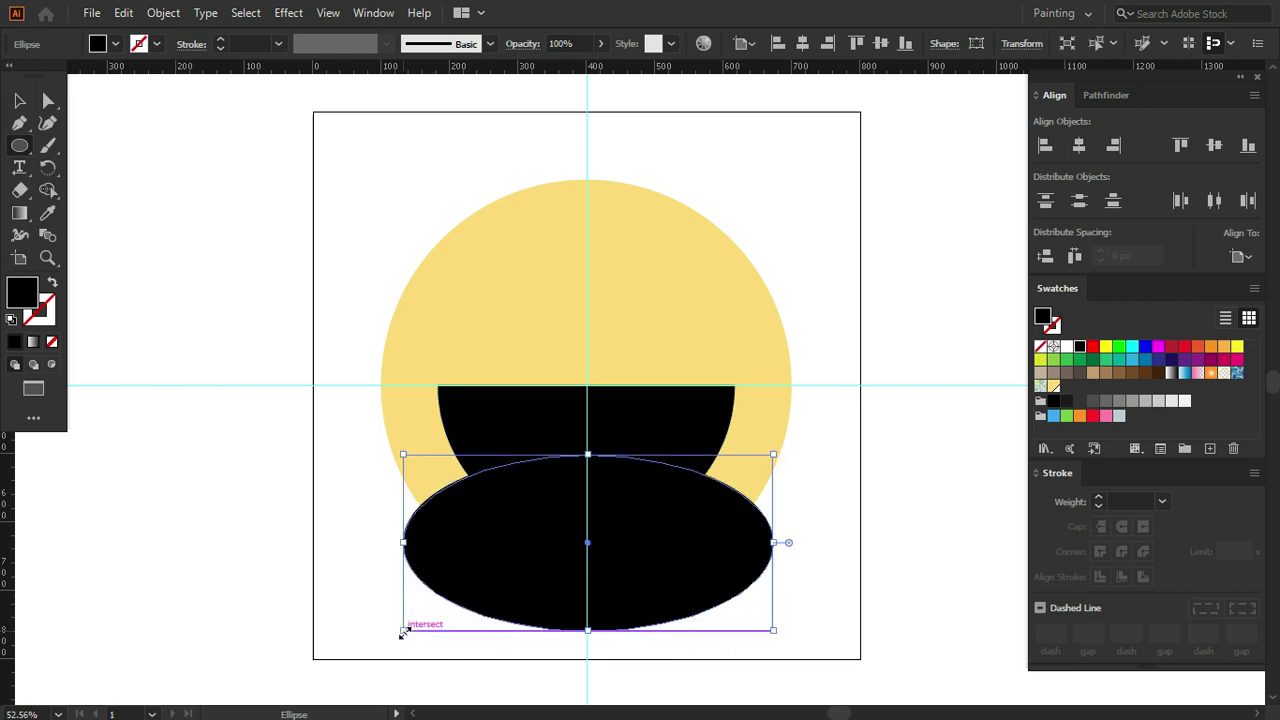
{"action": "key", "text": "shift+Up"}
{"action": "key", "text": "shift+Up"}
{"action": "key", "text": "shift+Up"}
{"action": "key", "text": "shift+Up"}
{"action": "key", "text": "v"}
{"action": "double_click", "coordinate": [25, 300]}
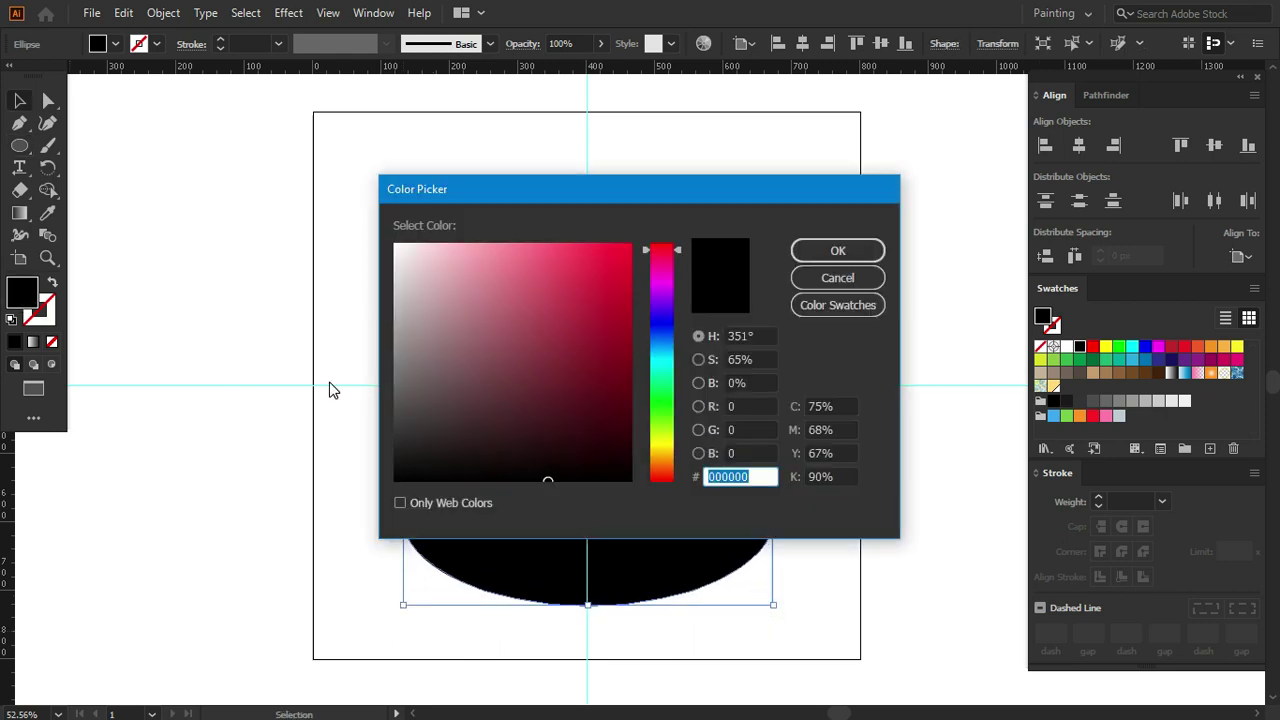
{"action": "type", "text": "f"}
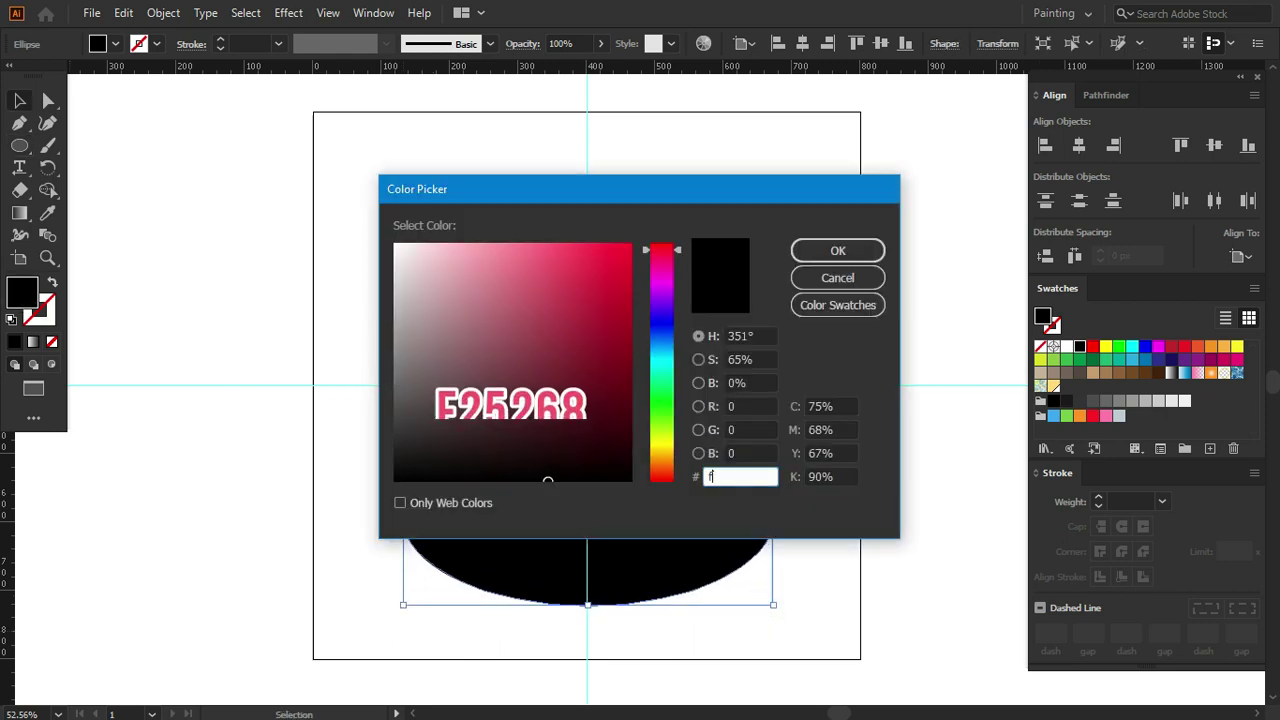
{"action": "type", "text": "25"}
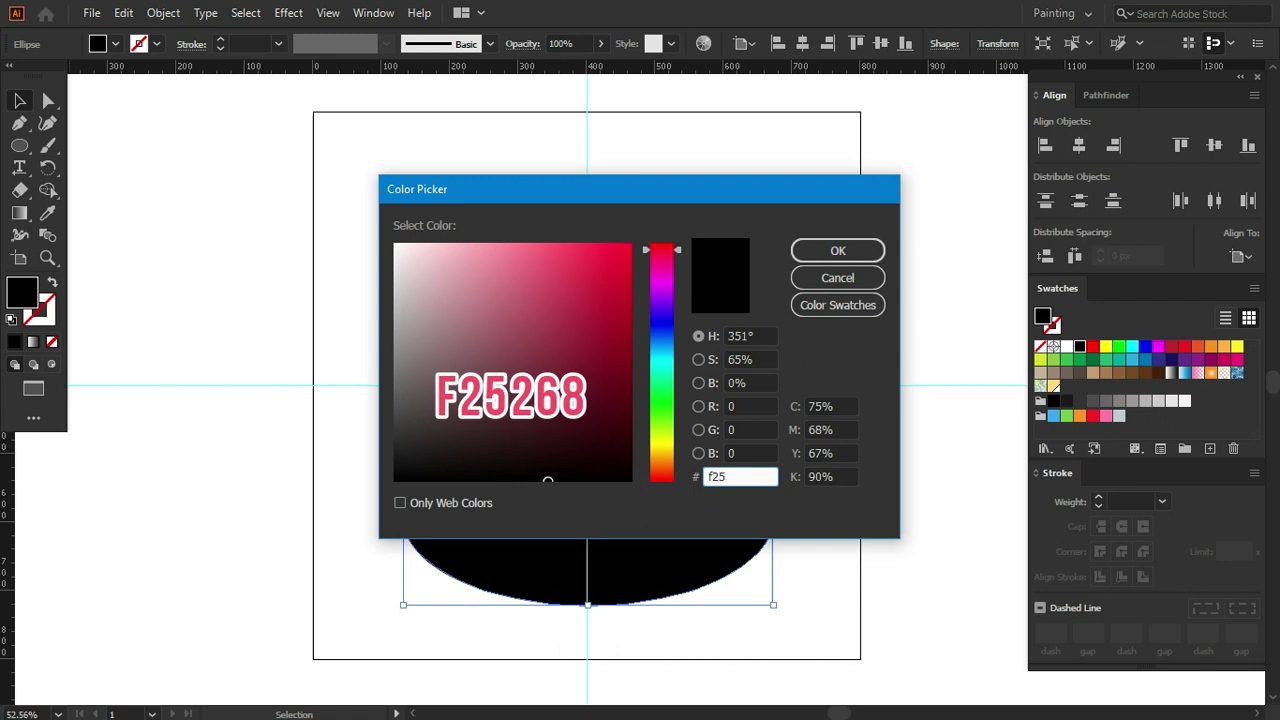
{"action": "type", "text": "268"}
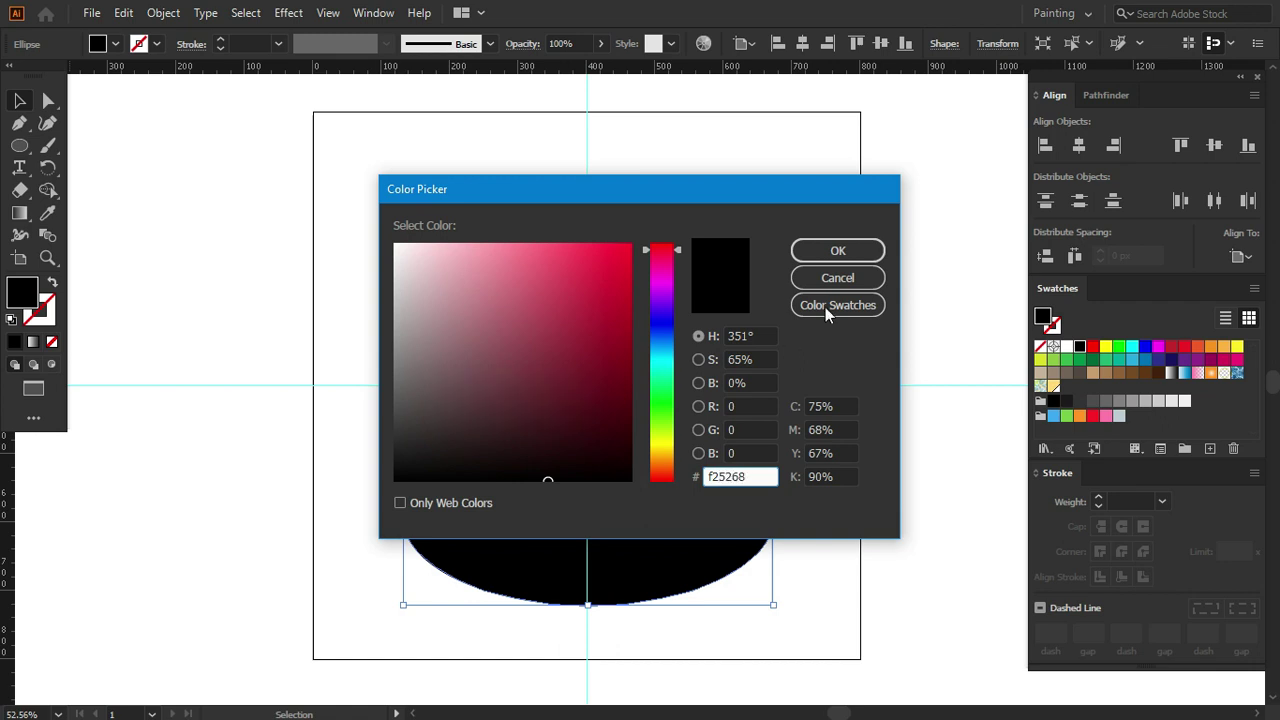
{"action": "left_click", "coordinate": [838, 250]}
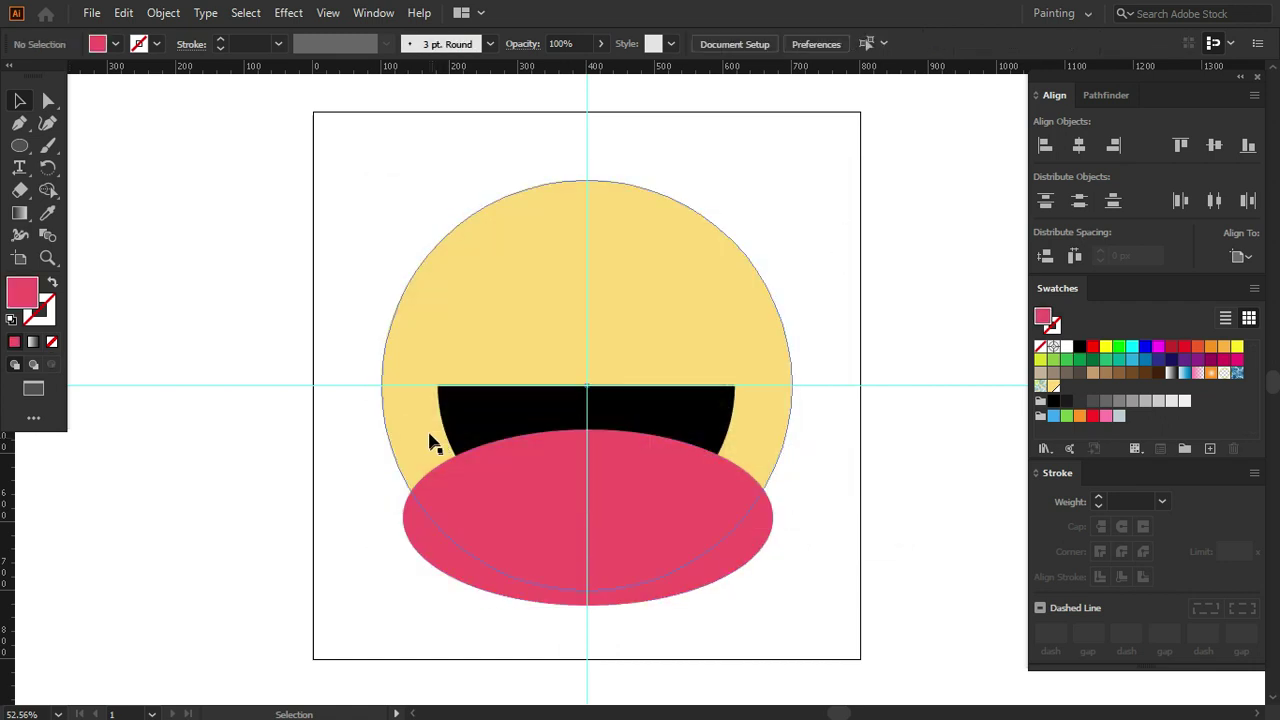
Select the pink ellipse and black mouth together and paste a copy in place
{"action": "left_click", "coordinate": [490, 510]}
{"action": "left_click", "coordinate": [506, 409], "text": "shift"}
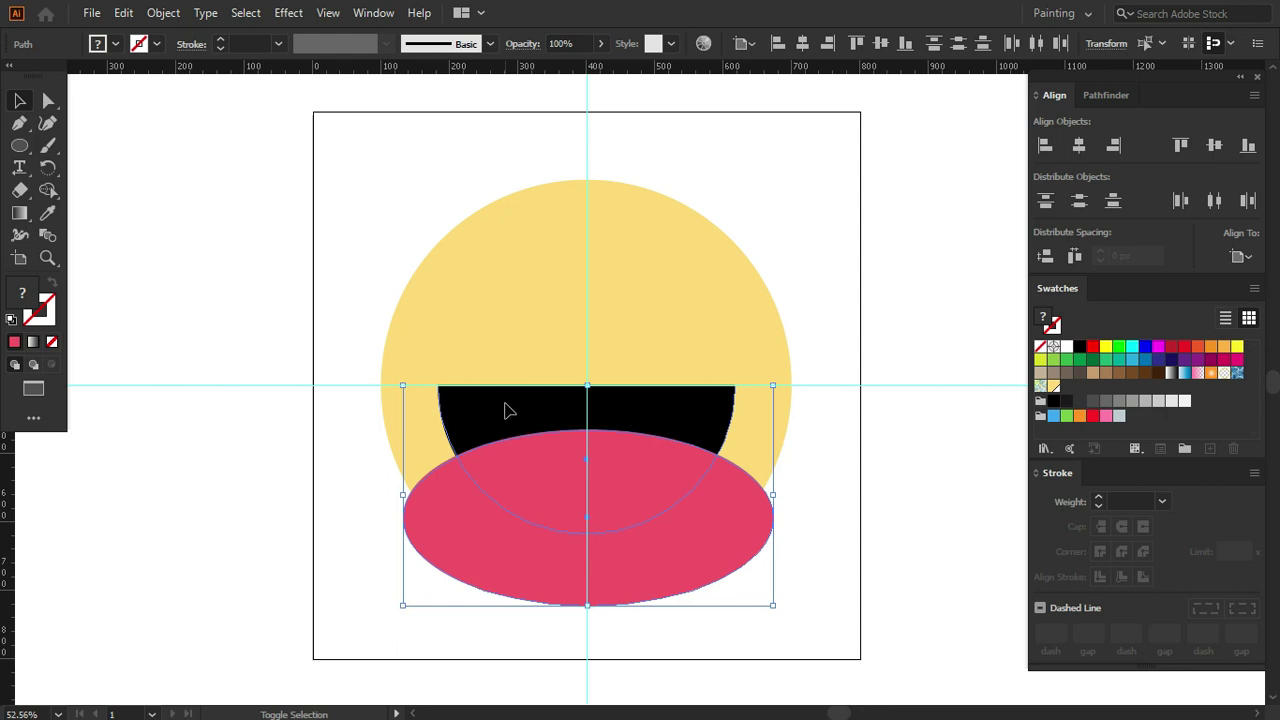
{"action": "left_click", "coordinate": [124, 13]}
{"action": "left_click", "coordinate": [203, 104]}
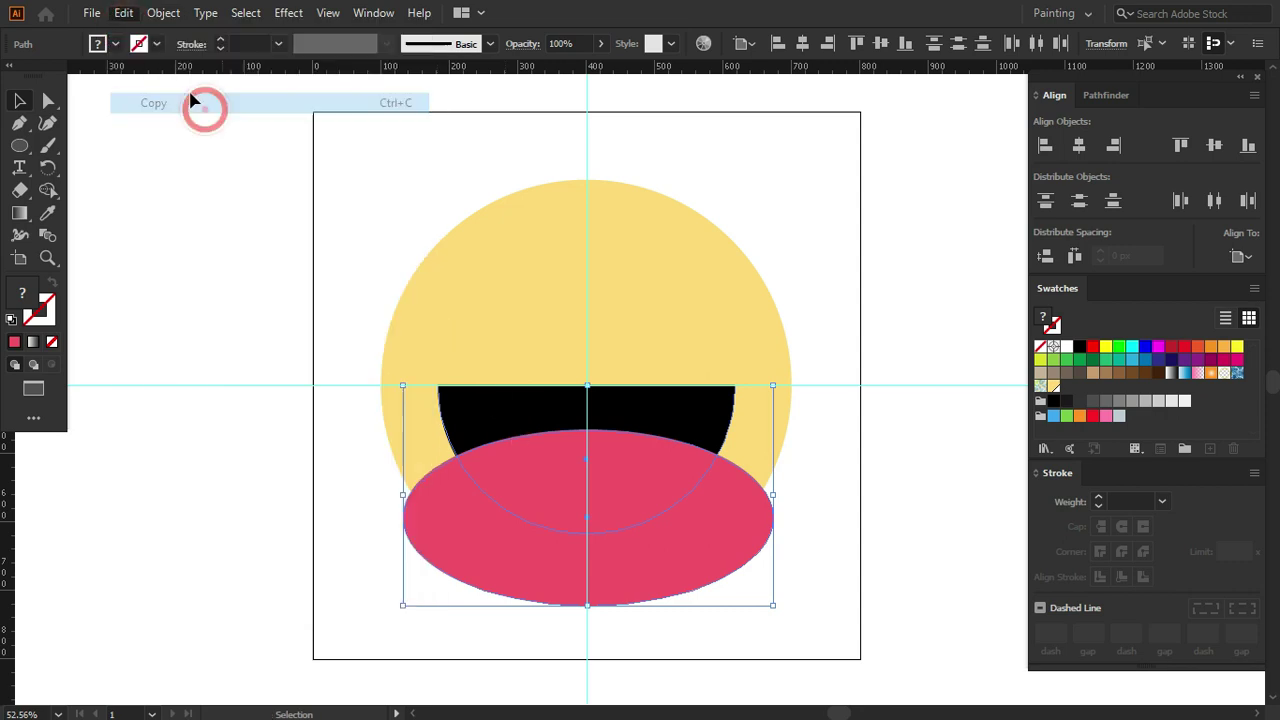
{"action": "left_click", "coordinate": [124, 13]}
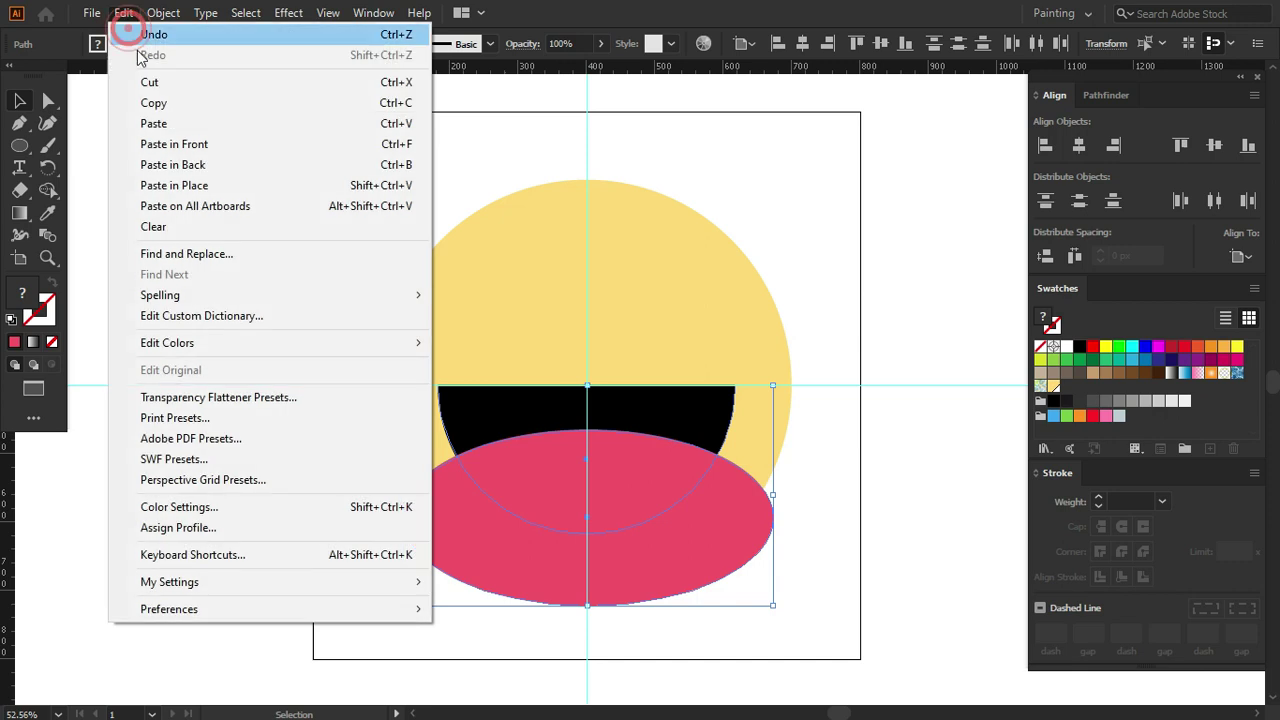
{"action": "left_click", "coordinate": [178, 185]}
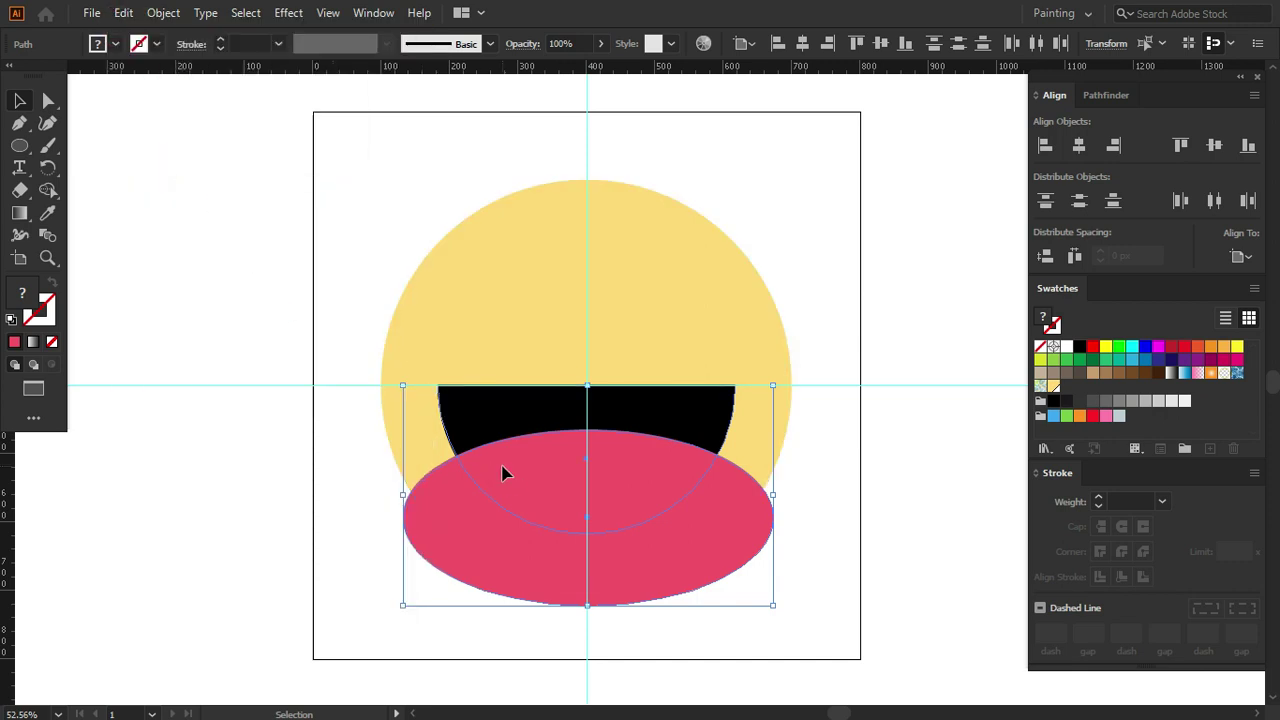
Move the copied mouth and ellipse horizontally to the left of the artboard
{"action": "left_click_drag", "start_coordinate": [503, 472], "coordinate": [112, 467]}
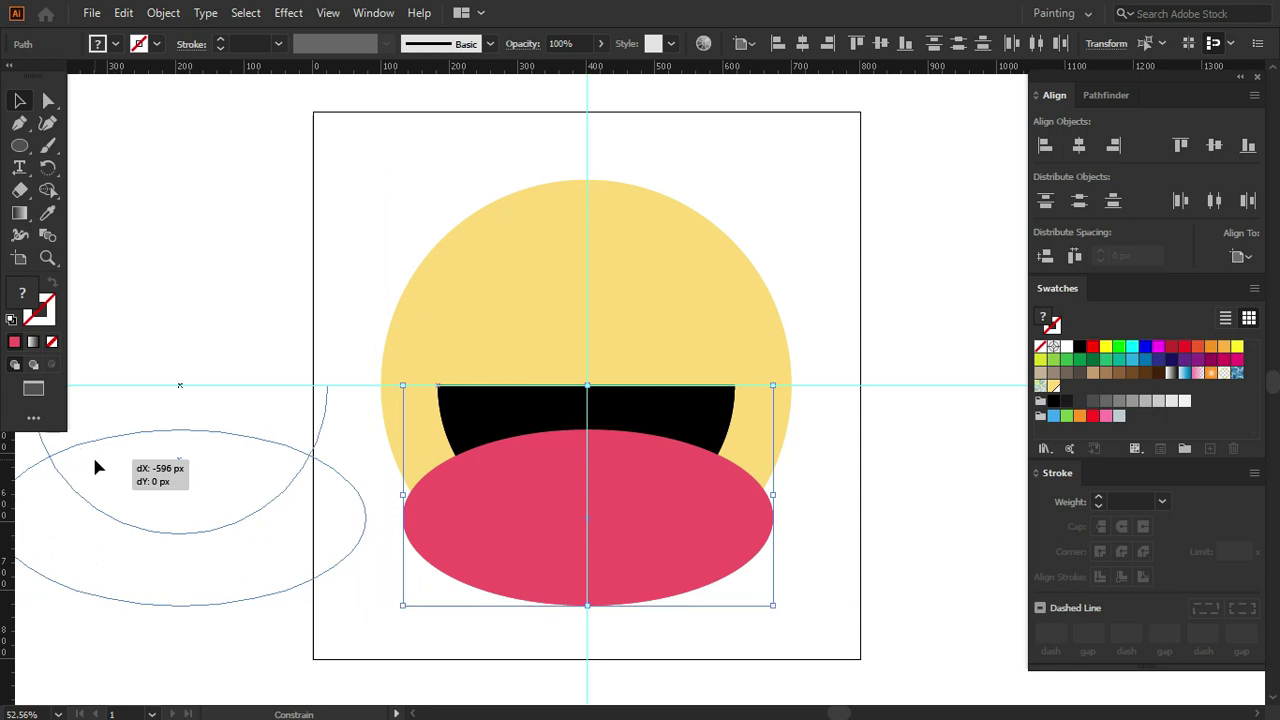
{"action": "left_click_drag", "start_coordinate": [112, 467], "coordinate": [94, 466]}
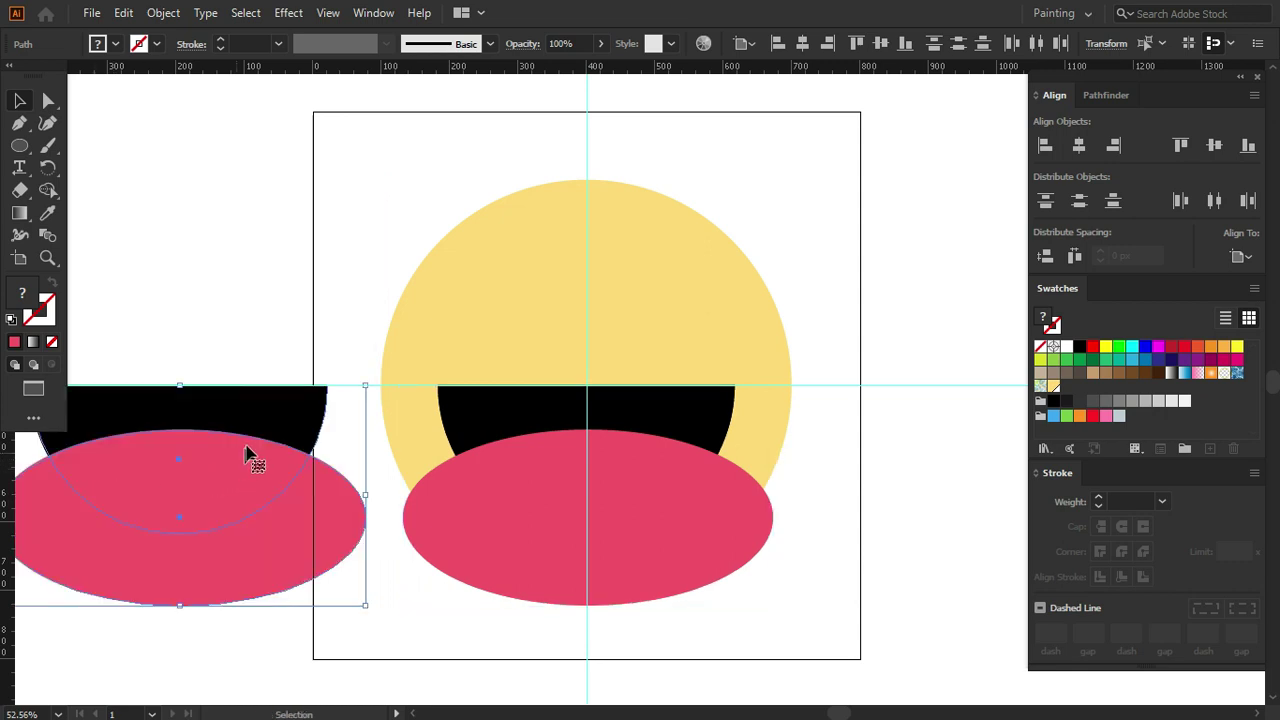
{"action": "left_click", "coordinate": [1103, 98]}
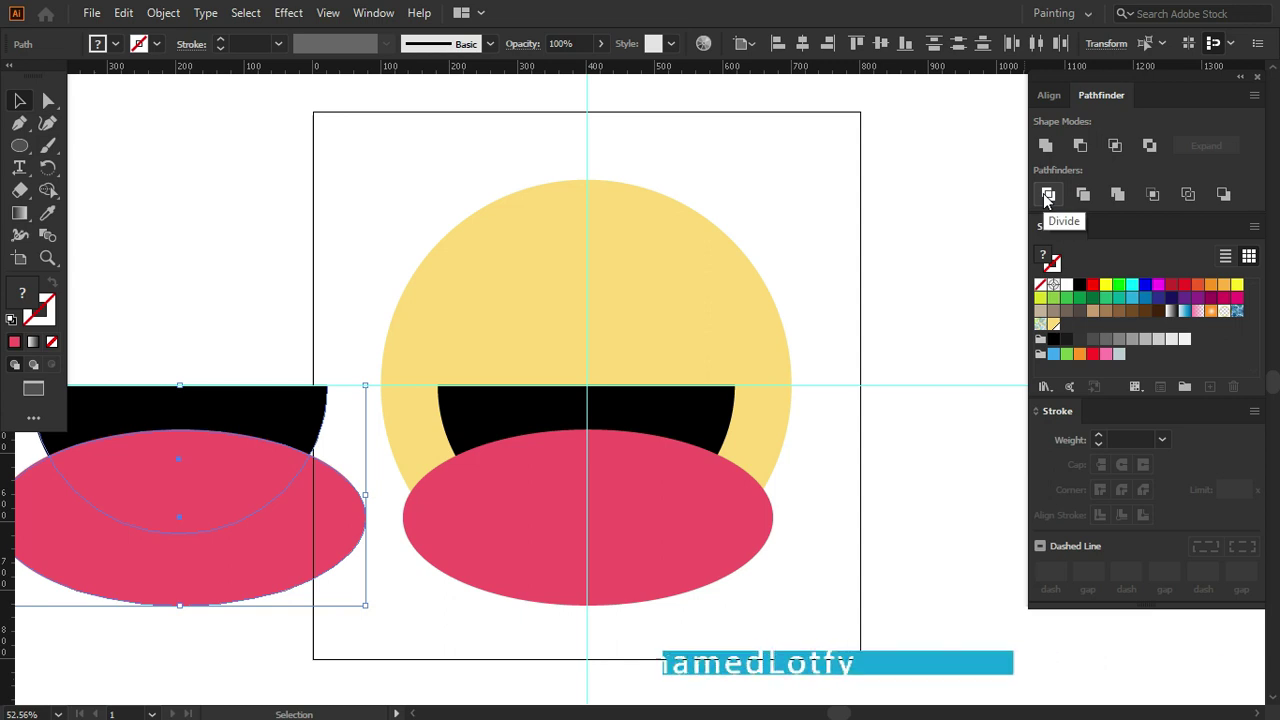
Divide the copied shapes with Pathfinder and delete the pink piece hanging below the mouth
{"action": "left_click", "coordinate": [1047, 195]}
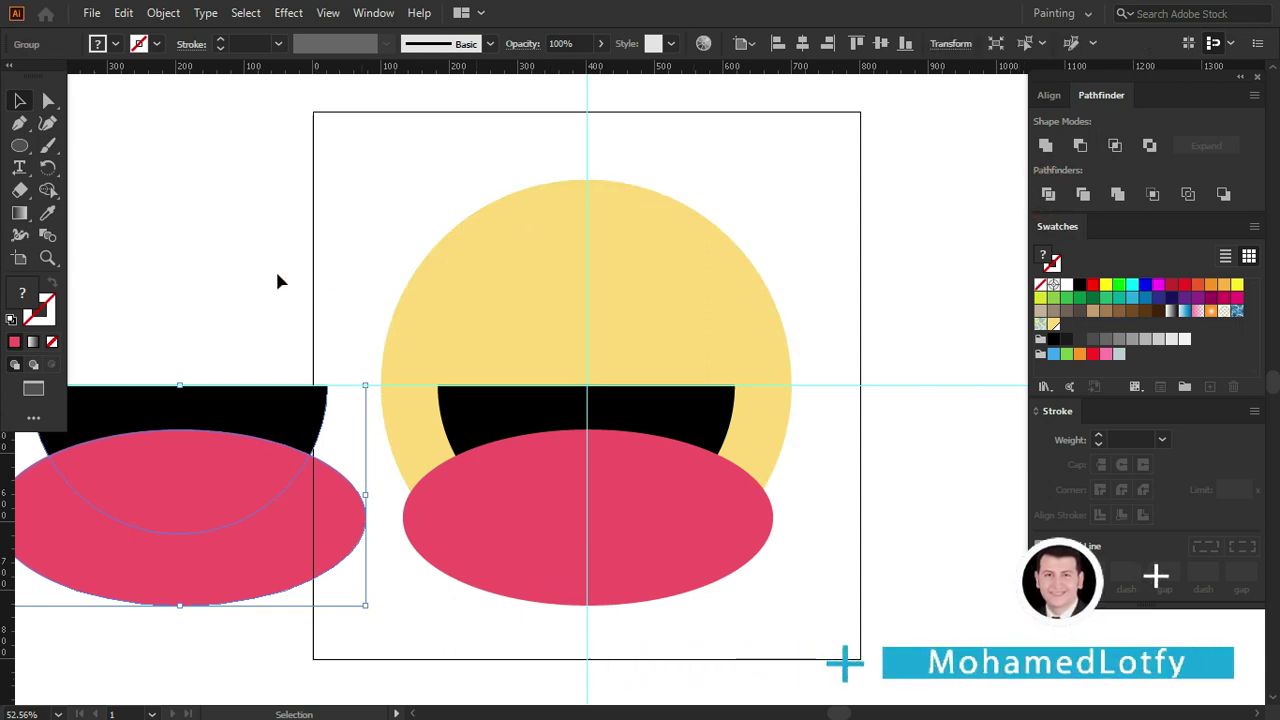
{"action": "left_click", "coordinate": [92, 123]}
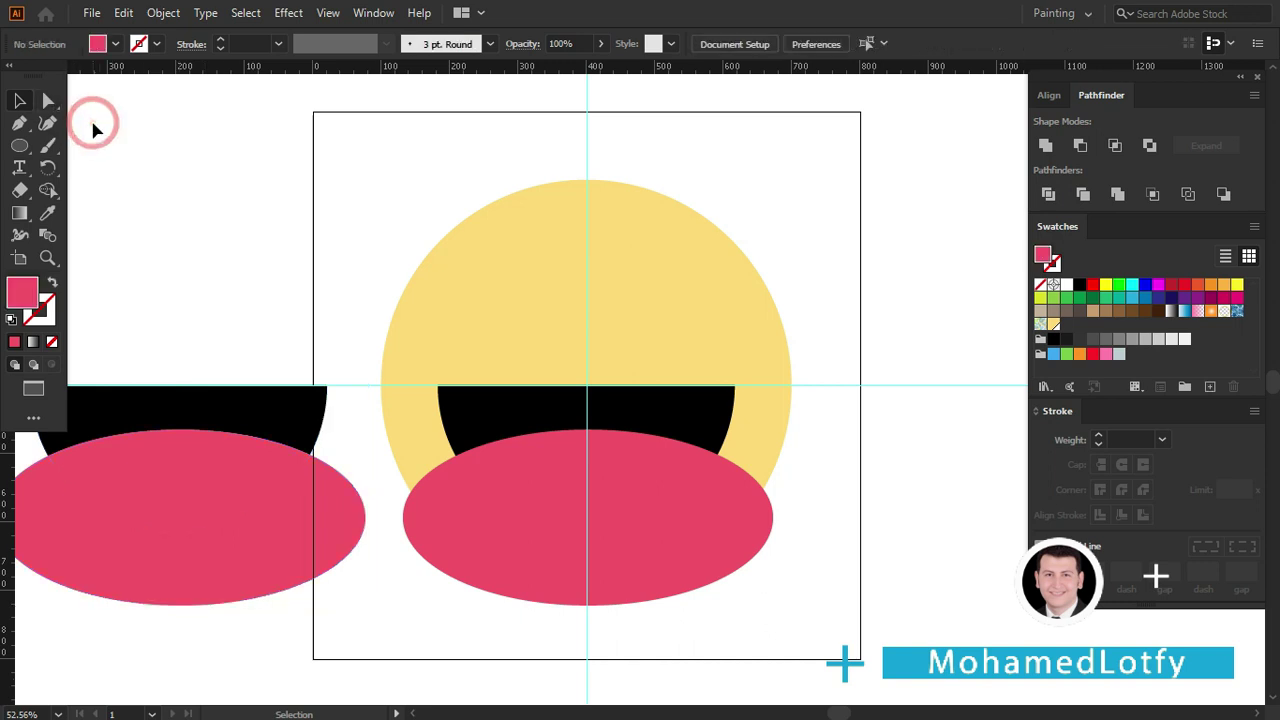
{"action": "left_click", "coordinate": [48, 101]}
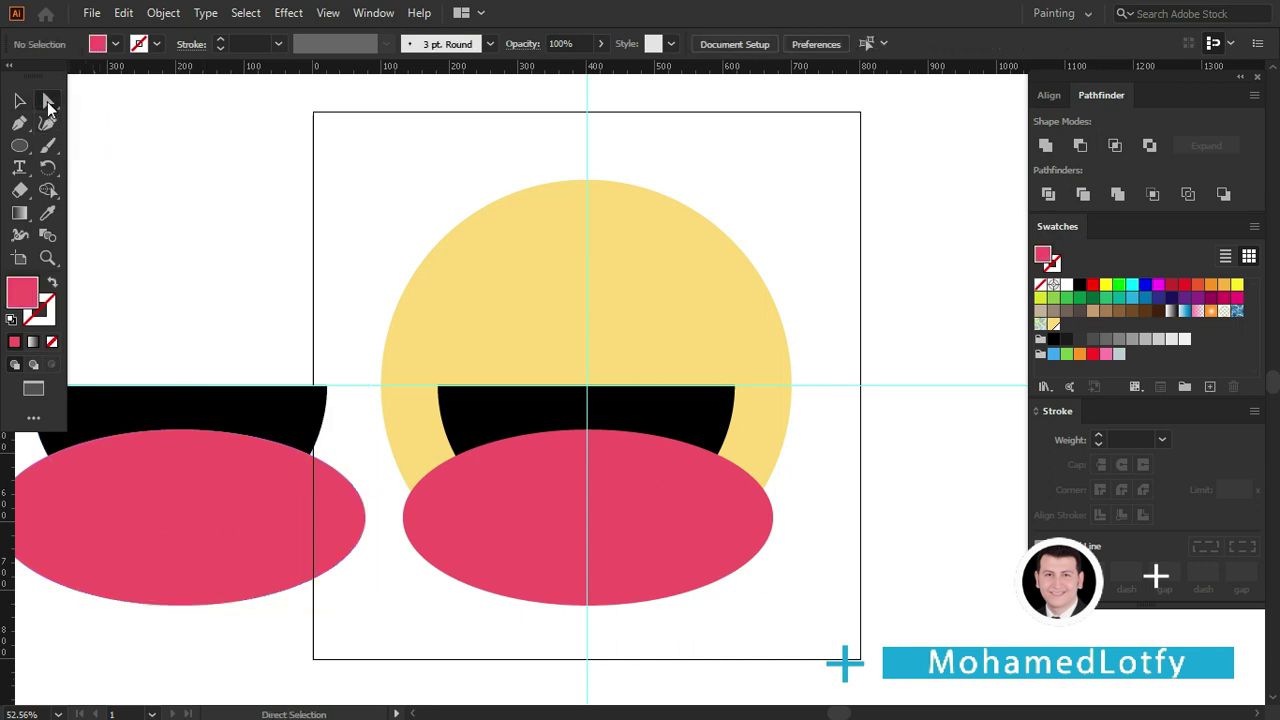
{"action": "left_click", "coordinate": [136, 577]}
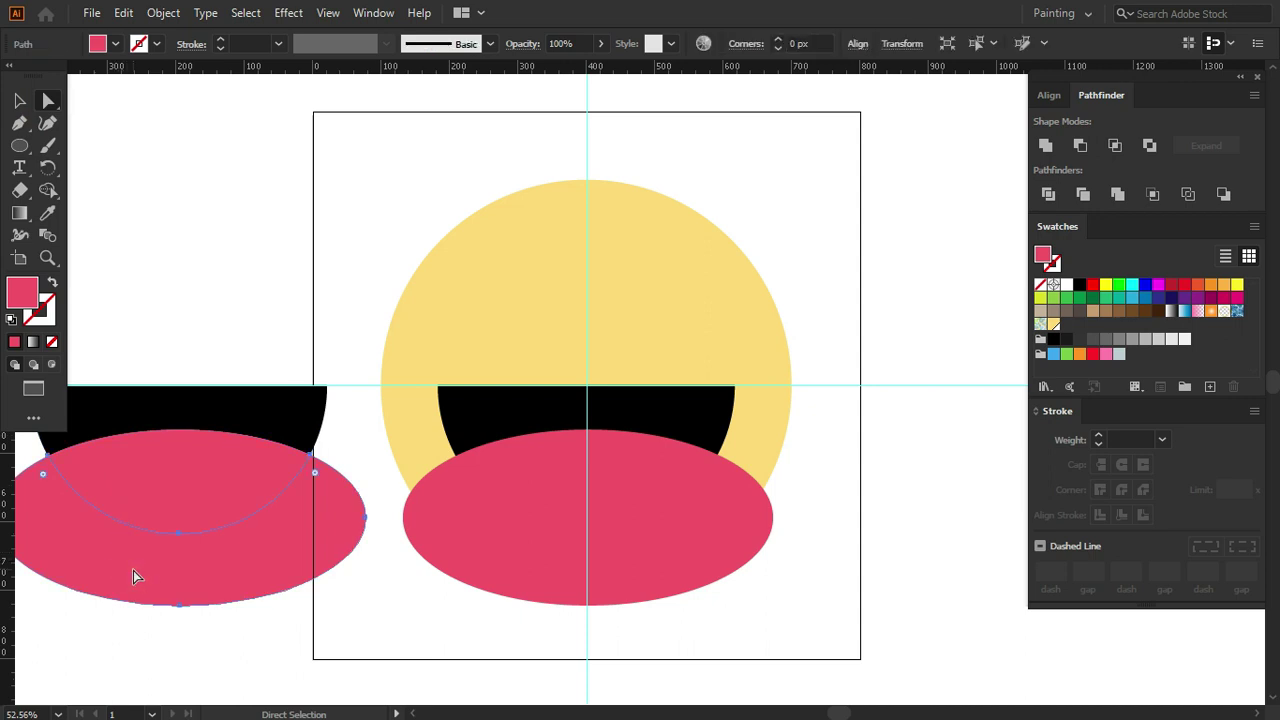
{"action": "key", "text": "Delete"}
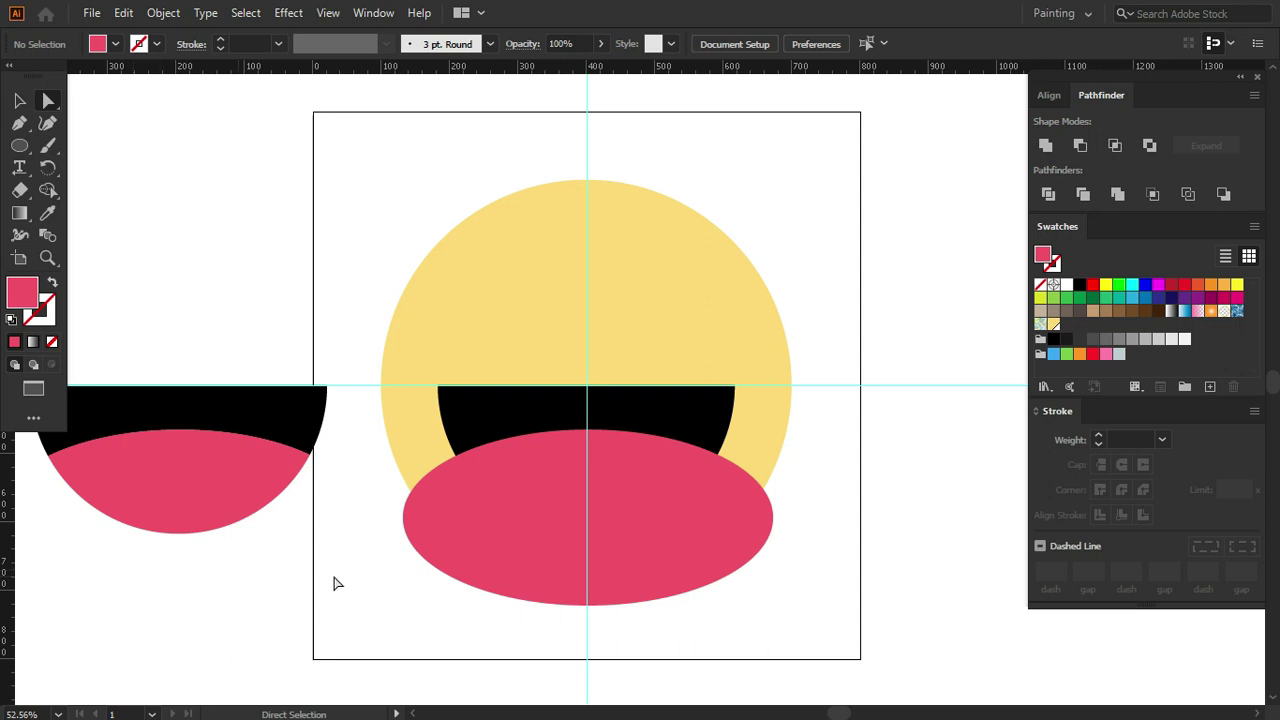
Delete the original black mouth and pink ellipse from the face
{"action": "left_click", "coordinate": [19, 100]}
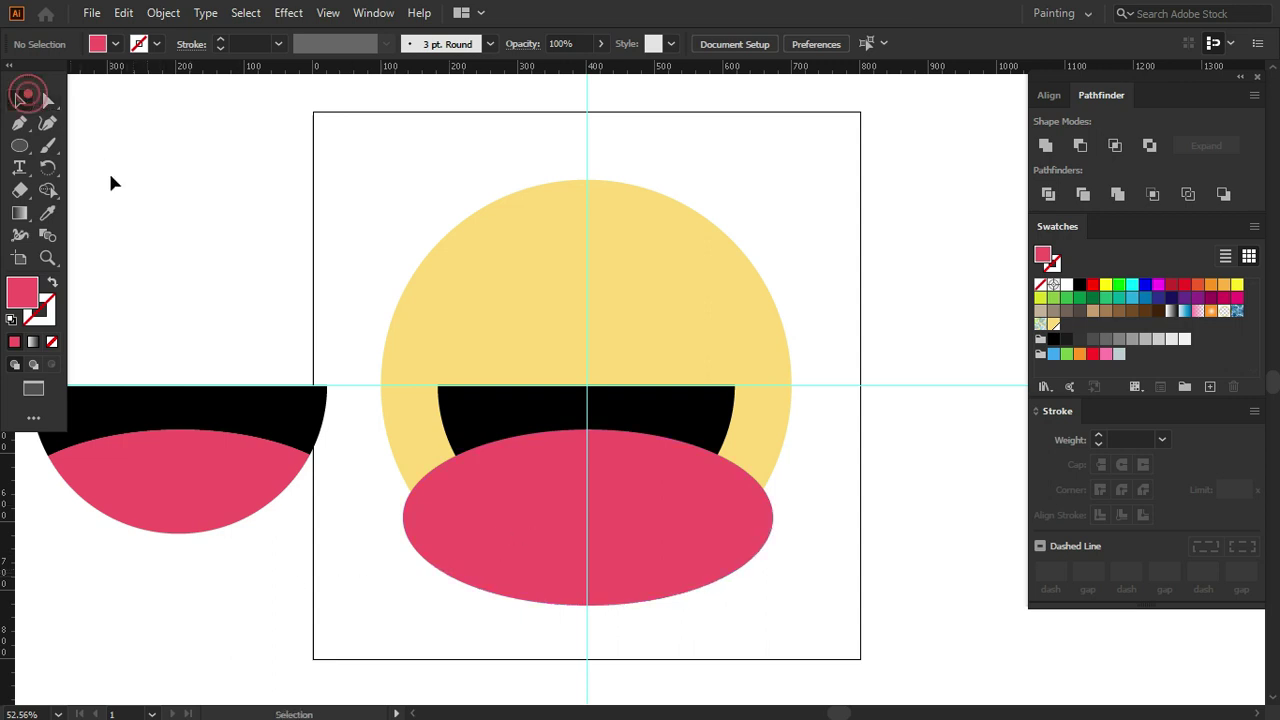
{"action": "left_click", "coordinate": [523, 417]}
{"action": "left_click", "coordinate": [505, 585], "text": "shift"}
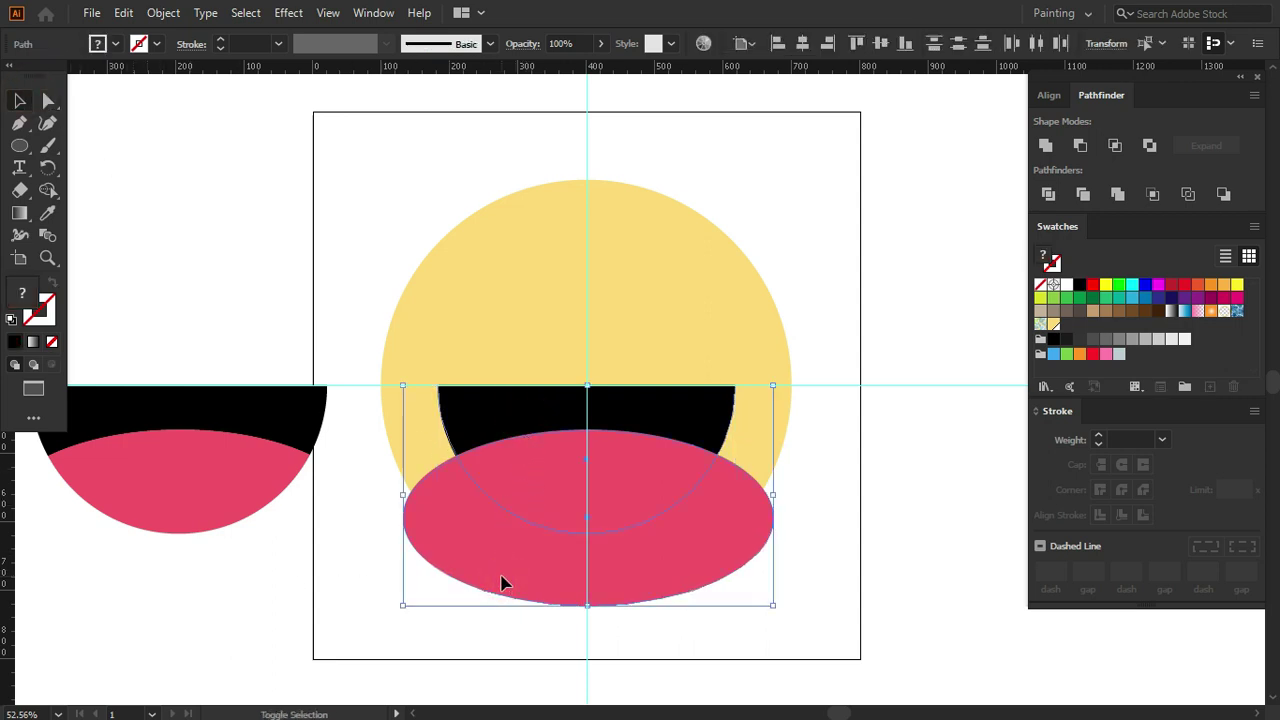
{"action": "key", "text": "Delete"}
Nudge the trimmed mouth group onto the face and centre it there
{"action": "left_click", "coordinate": [253, 425]}
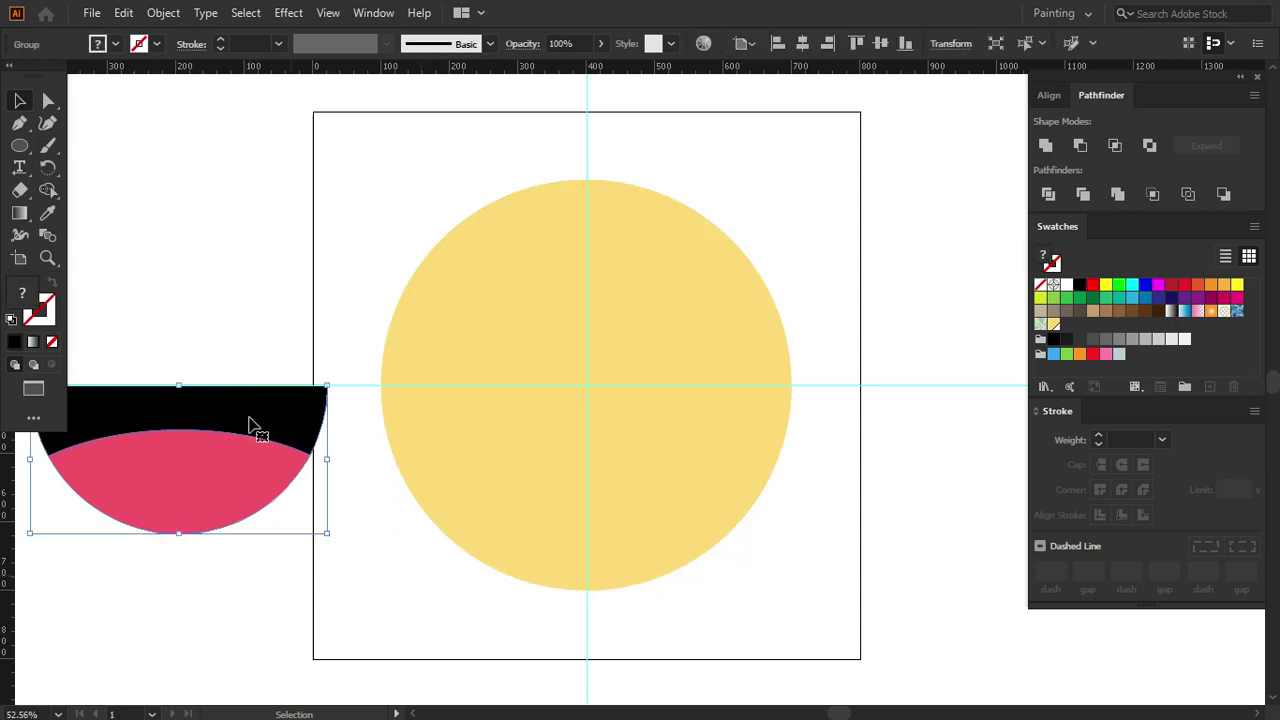
{"action": "key", "text": "shift+Right"}
{"action": "key", "text": "shift+Right"}
{"action": "key", "text": "shift+Right"}
{"action": "key", "text": "shift+Right"}
{"action": "key", "text": "shift+Right"}
{"action": "key", "text": "shift+Right"}
{"action": "key", "text": "shift+Right"}
{"action": "key", "text": "shift+Right"}
{"action": "key", "text": "shift+Right"}
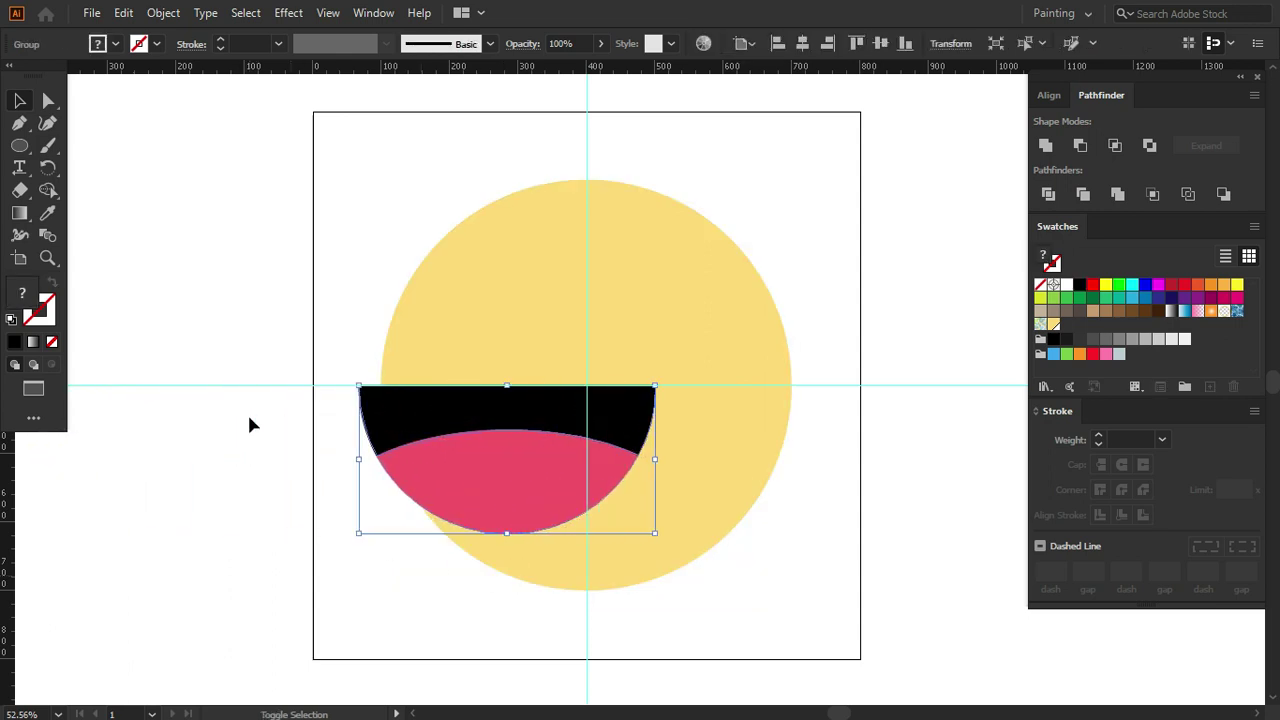
{"action": "key", "text": "shift+Right"}
{"action": "key", "text": "shift+Right"}
{"action": "key", "text": "shift+Right"}
{"action": "key", "text": "shift+Right"}
{"action": "key", "text": "shift+Right"}
{"action": "key", "text": "shift+Right"}
{"action": "key", "text": "shift+Right"}
{"action": "key", "text": "shift+Right"}
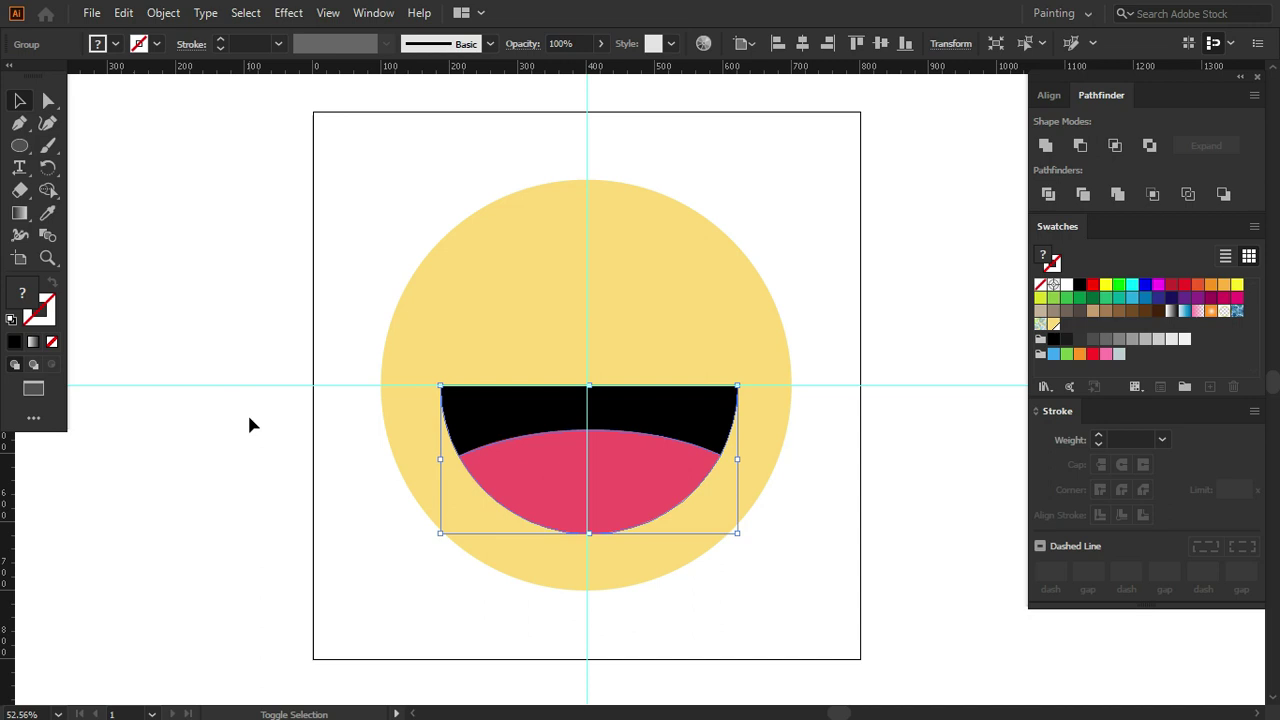
{"action": "key", "text": "Left"}
{"action": "key", "text": "Left"}
{"action": "key", "text": "ctrl+shift+a"}
Draw a small right-pointing triangle with the Pen tool
{"action": "left_click", "coordinate": [19, 122]}
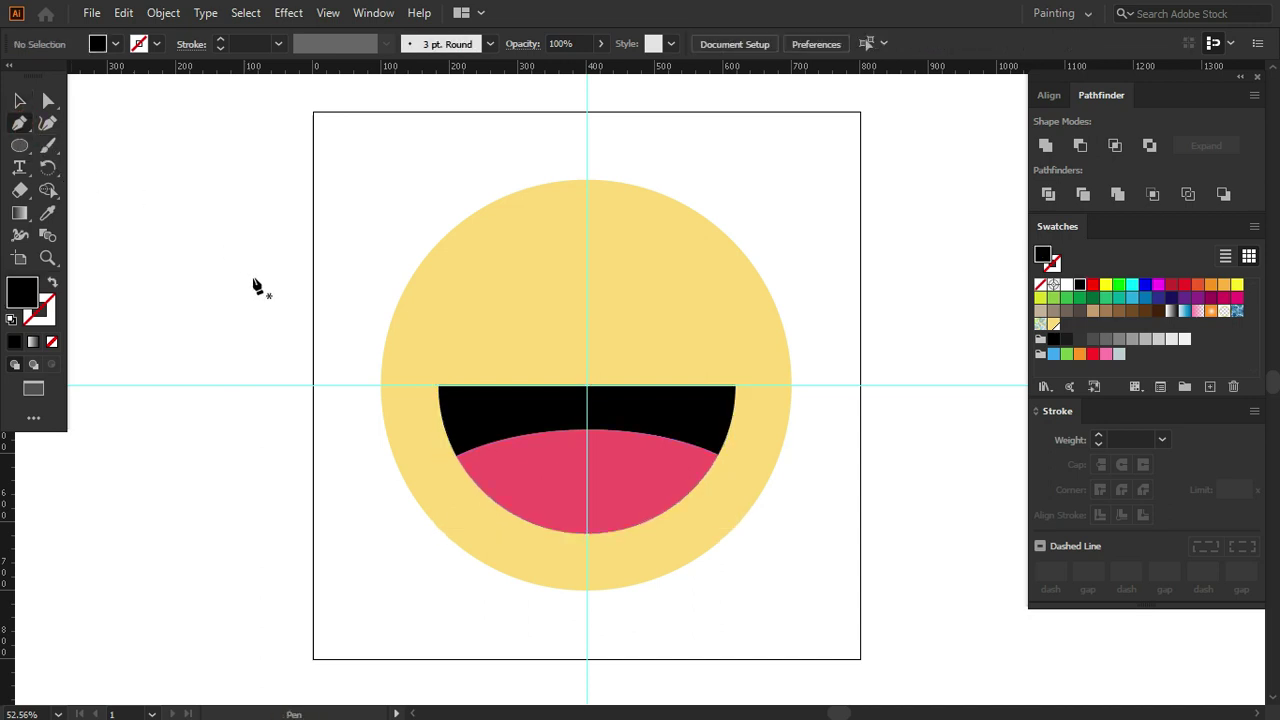
{"action": "left_click", "coordinate": [348, 155]}
{"action": "left_click", "coordinate": [386, 174]}
{"action": "left_click", "coordinate": [348, 190]}
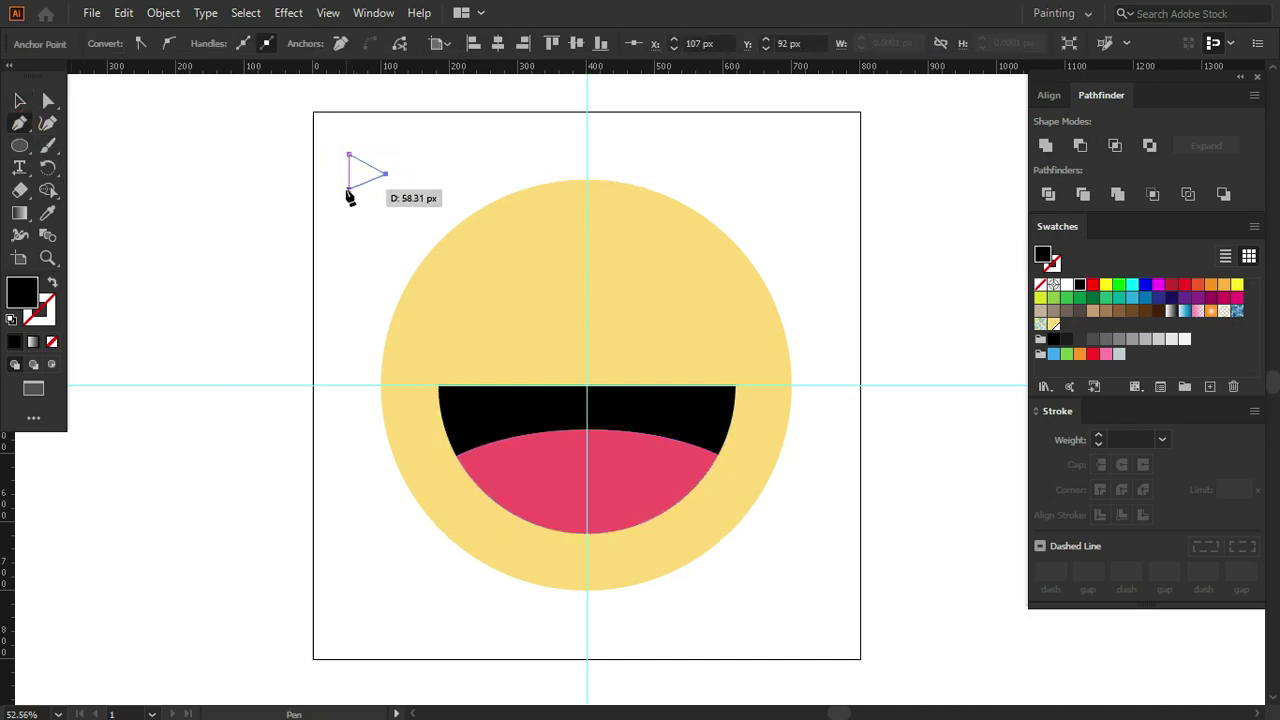
{"action": "left_click", "coordinate": [348, 155]}
{"action": "key", "text": "v"}
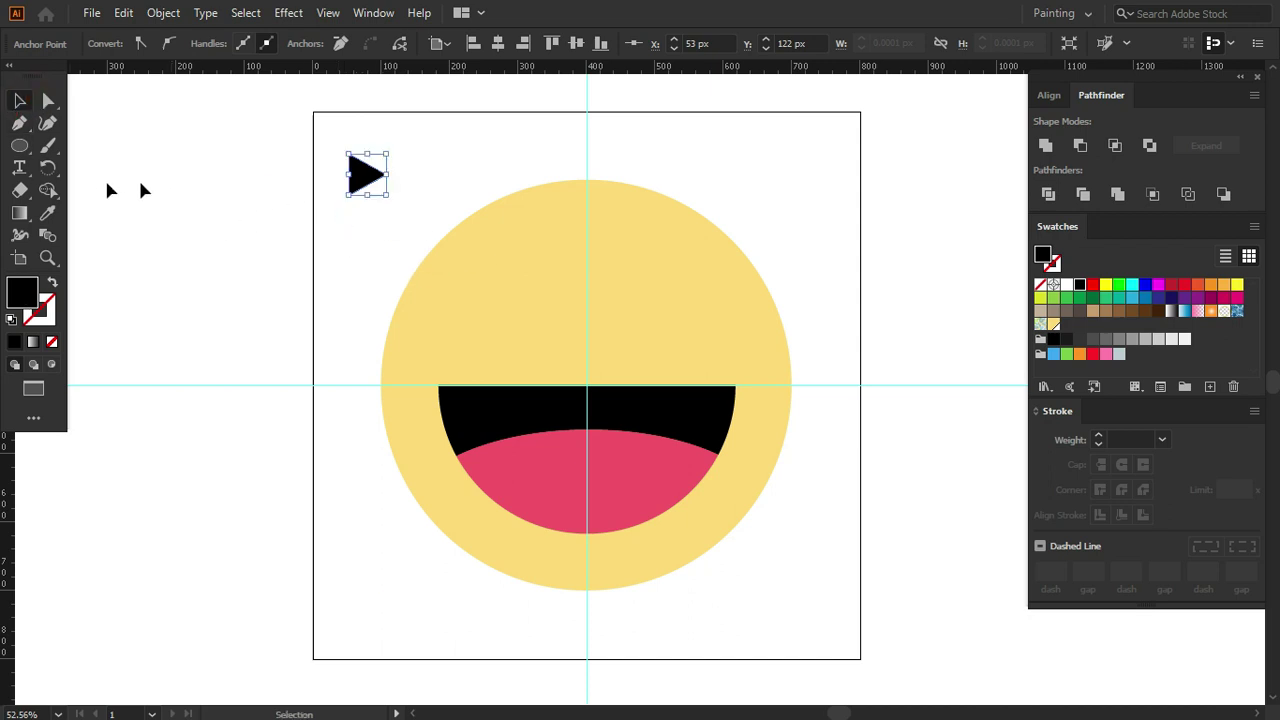
Turn the triangle into a black 20 pt stroke with round cap and round join
{"action": "left_click", "coordinate": [52, 283]}
{"action": "left_click", "coordinate": [1120, 440]}
{"action": "type", "text": "20"}
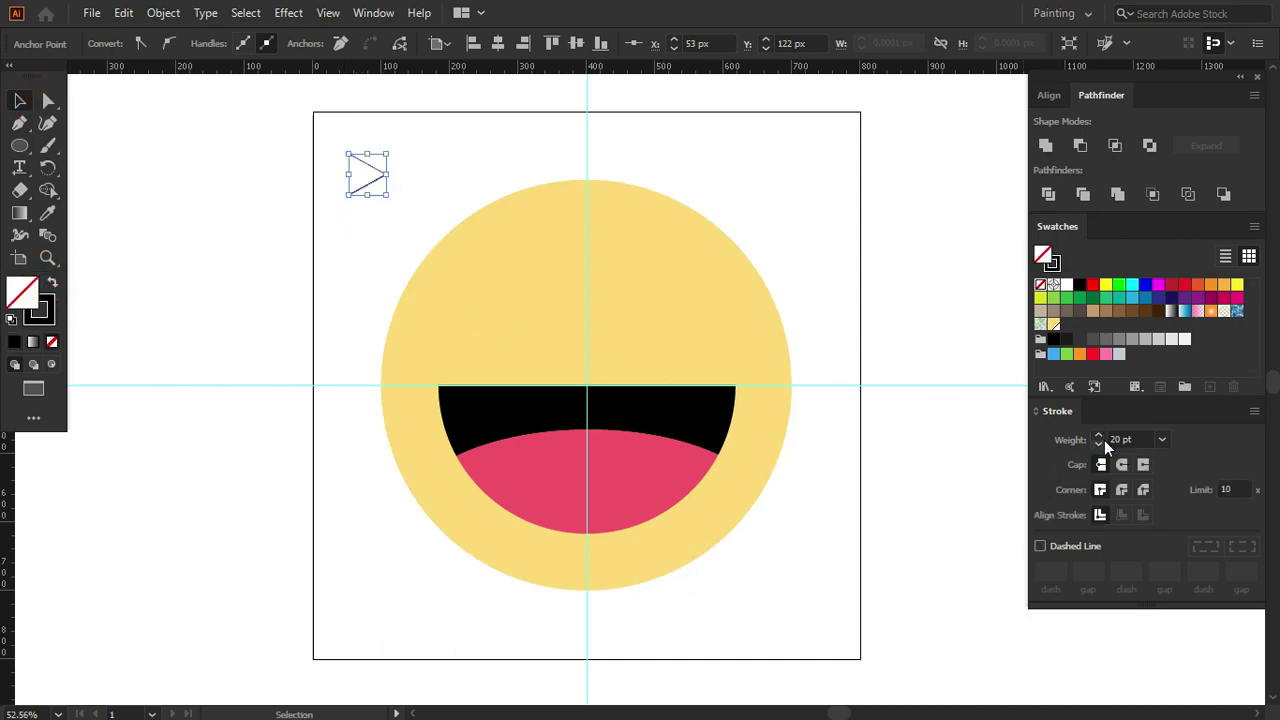
{"action": "key", "text": "Return"}
{"action": "left_click", "coordinate": [1121, 464]}
{"action": "left_click", "coordinate": [1121, 489]}
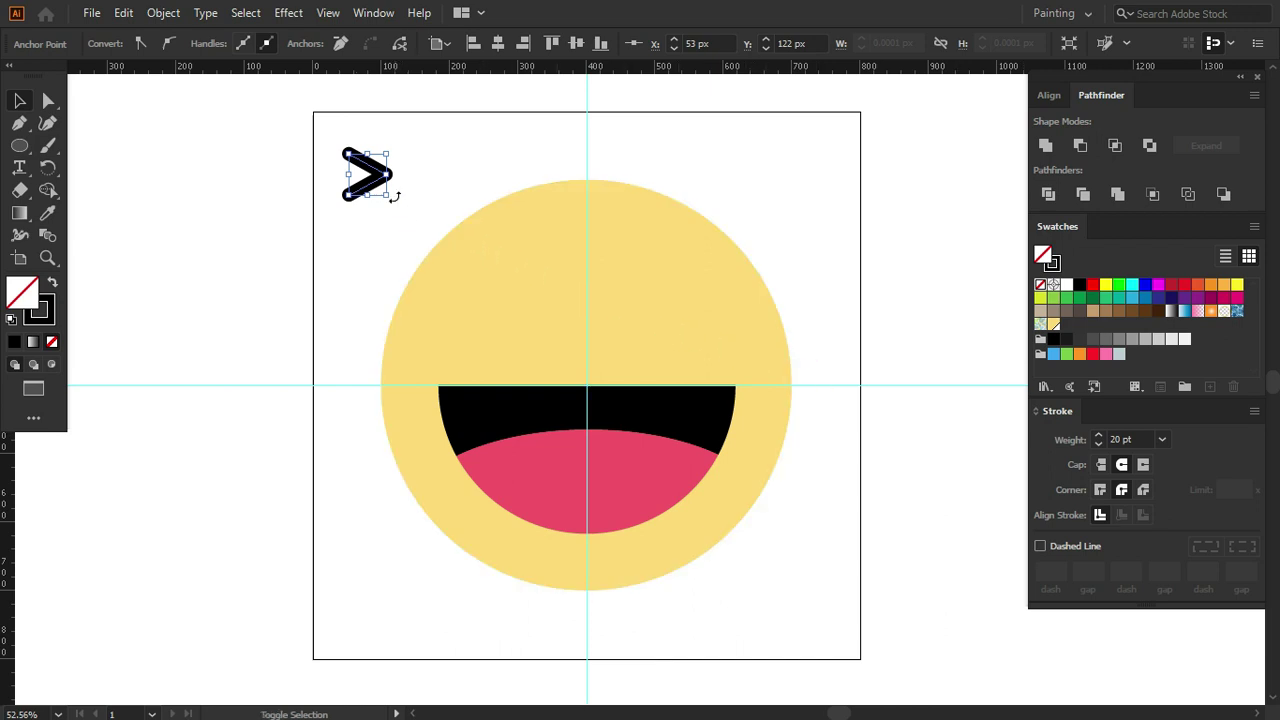
Resize the chevron to eye size on the face's upper left
{"action": "left_click_drag", "start_coordinate": [386, 193], "coordinate": [484, 333]}
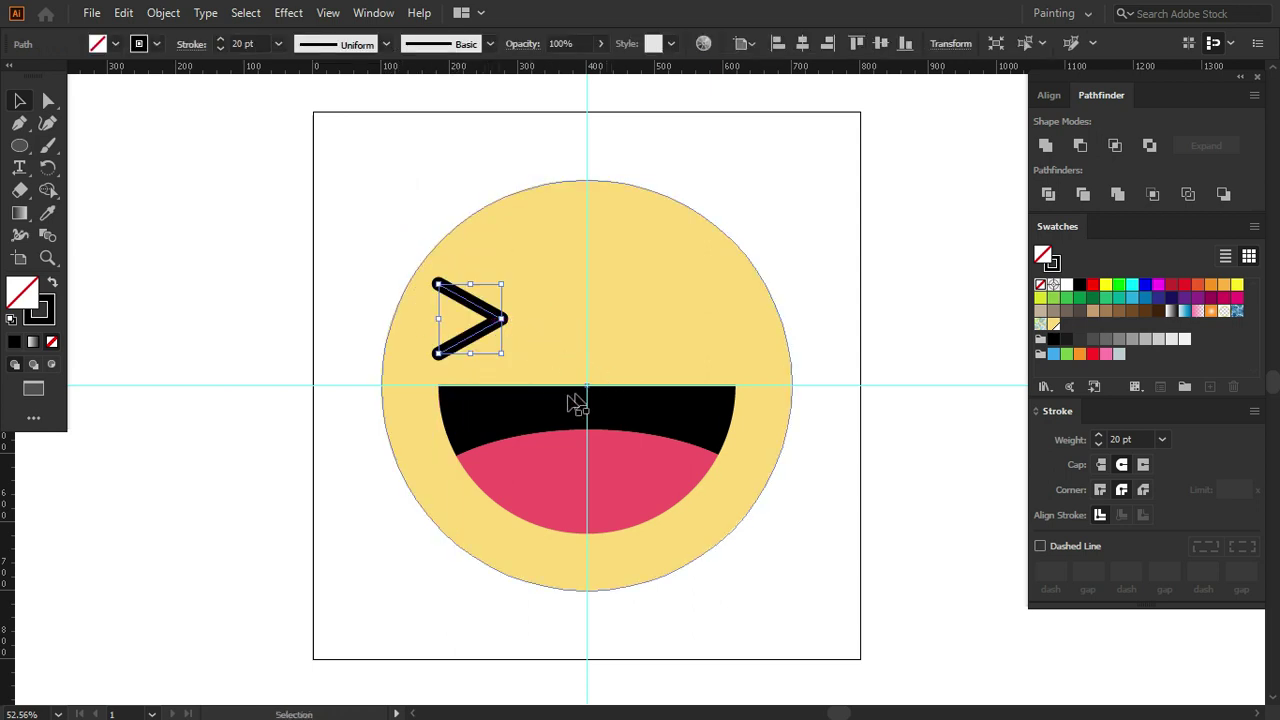
{"action": "left_click", "coordinate": [363, 249]}
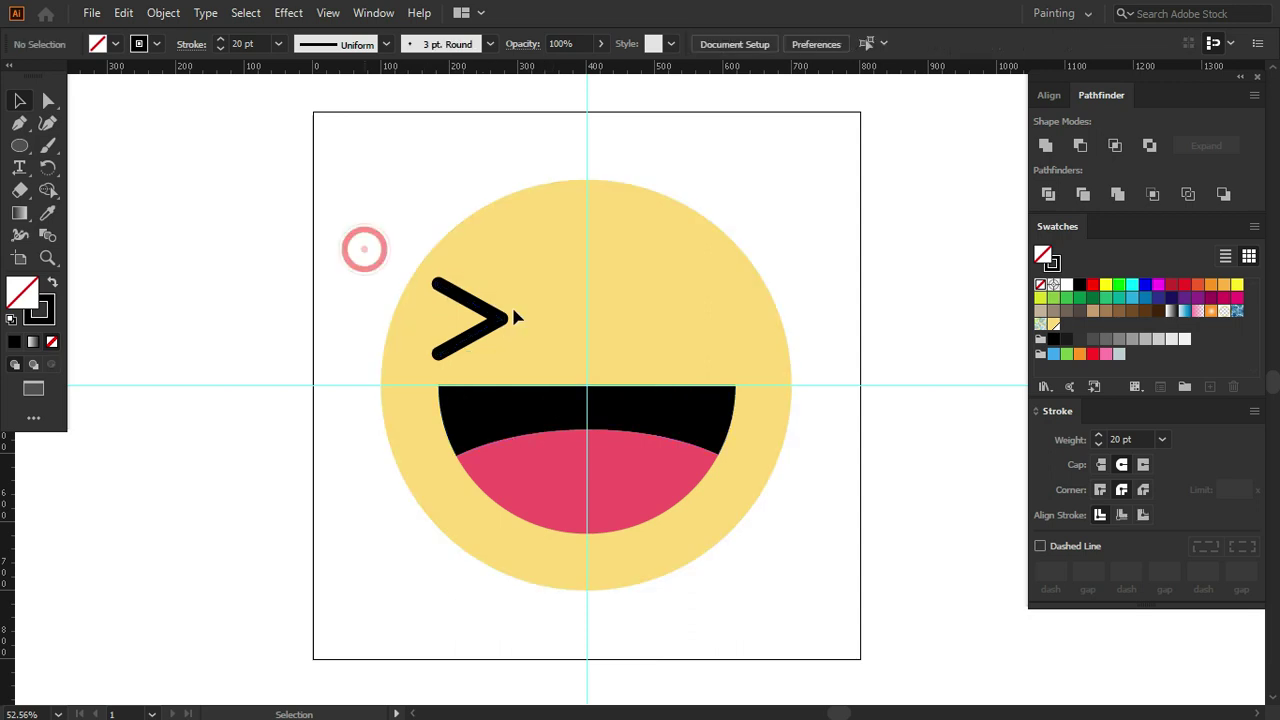
{"action": "left_click", "coordinate": [511, 336]}
{"action": "left_click", "coordinate": [163, 13]}
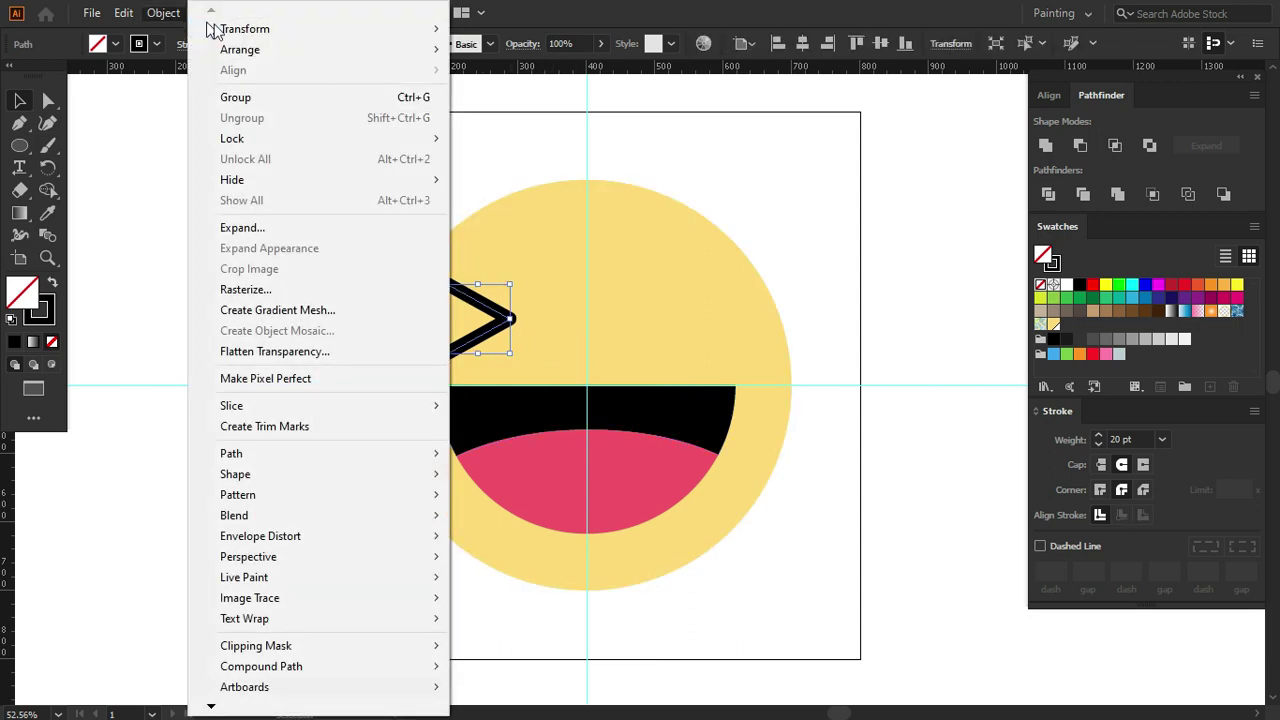
{"action": "mouse_move", "coordinate": [245, 29]}
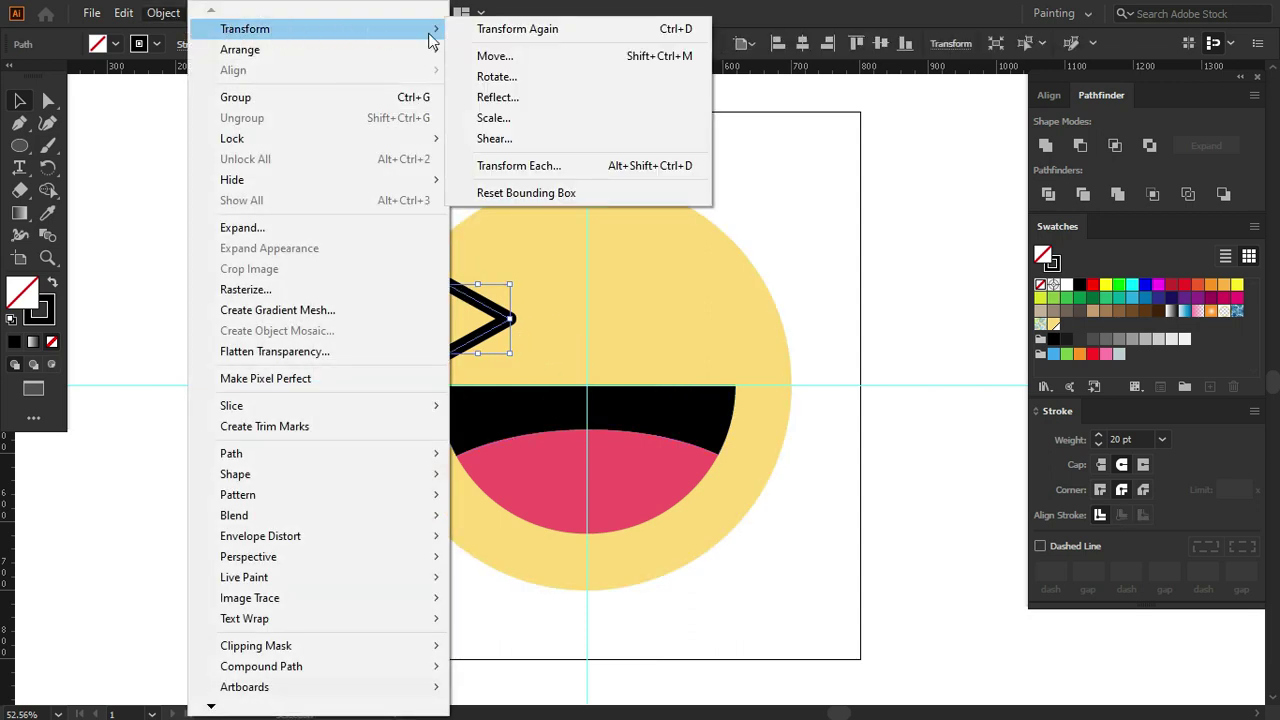
Reflect a vertical copy of the chevron and move it to the face's upper right
{"action": "left_click", "coordinate": [500, 97]}
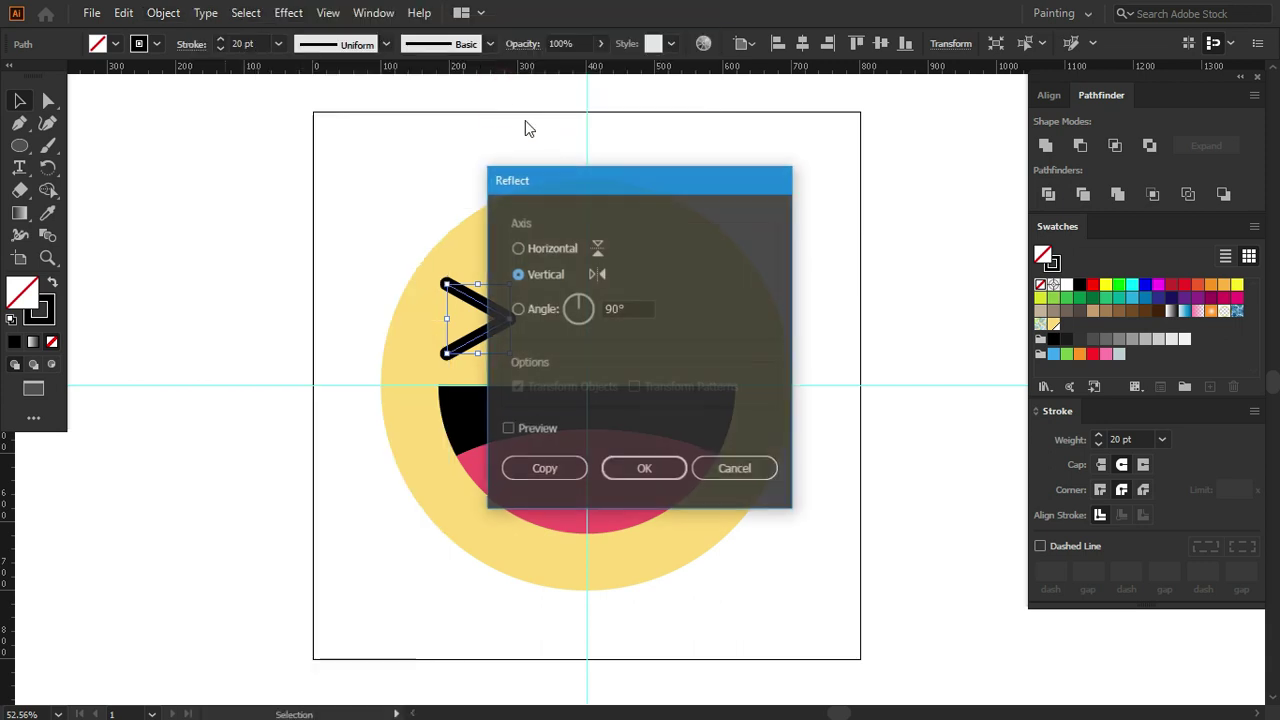
{"action": "left_click_drag", "start_coordinate": [595, 181], "coordinate": [765, 137]}
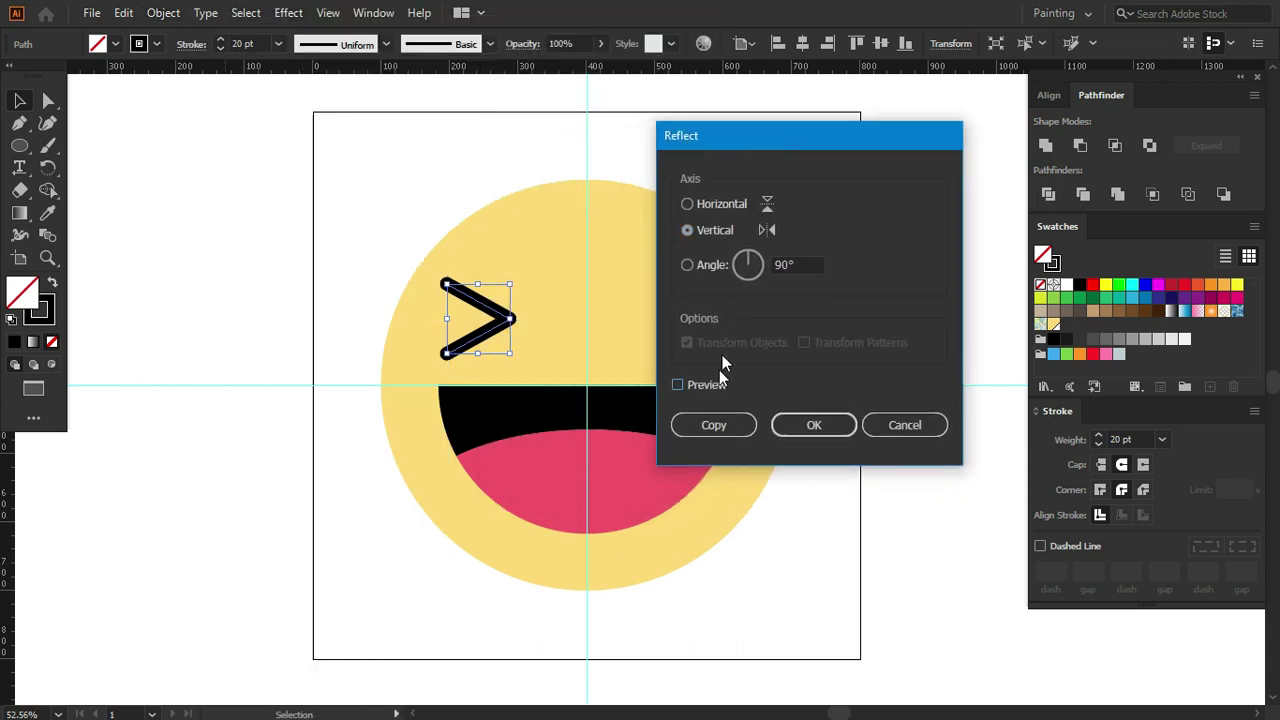
{"action": "left_click", "coordinate": [714, 425]}
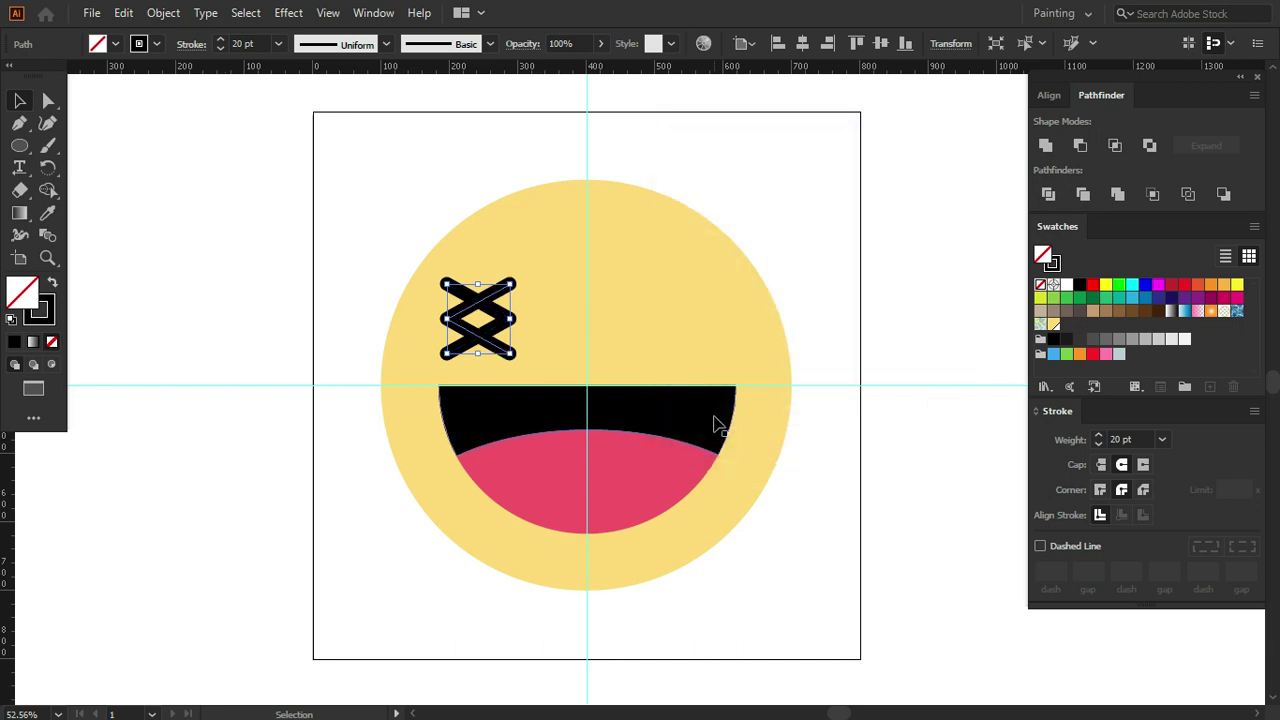
{"action": "left_click_drag", "start_coordinate": [478, 350], "coordinate": [705, 345]}
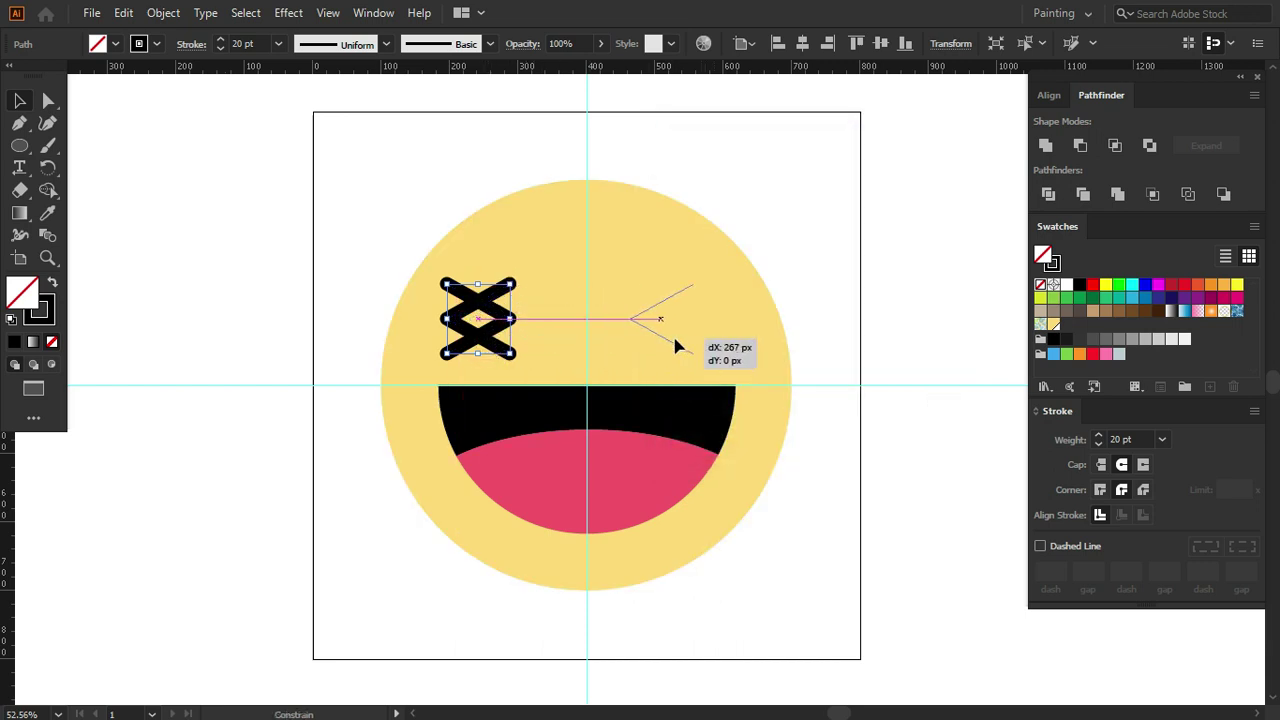
{"action": "left_click_drag", "start_coordinate": [814, 186], "coordinate": [362, 594]}
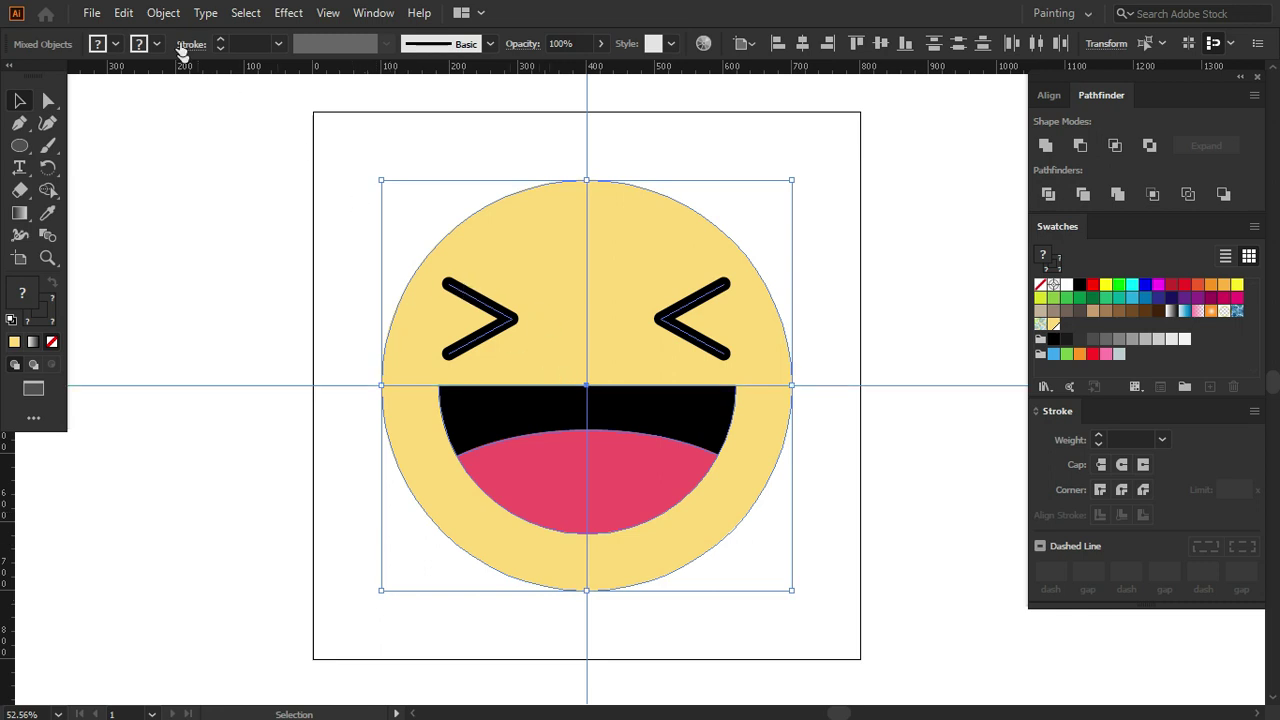
Group all the emoji parts into one object with Object > Group
{"action": "left_click", "coordinate": [163, 13]}
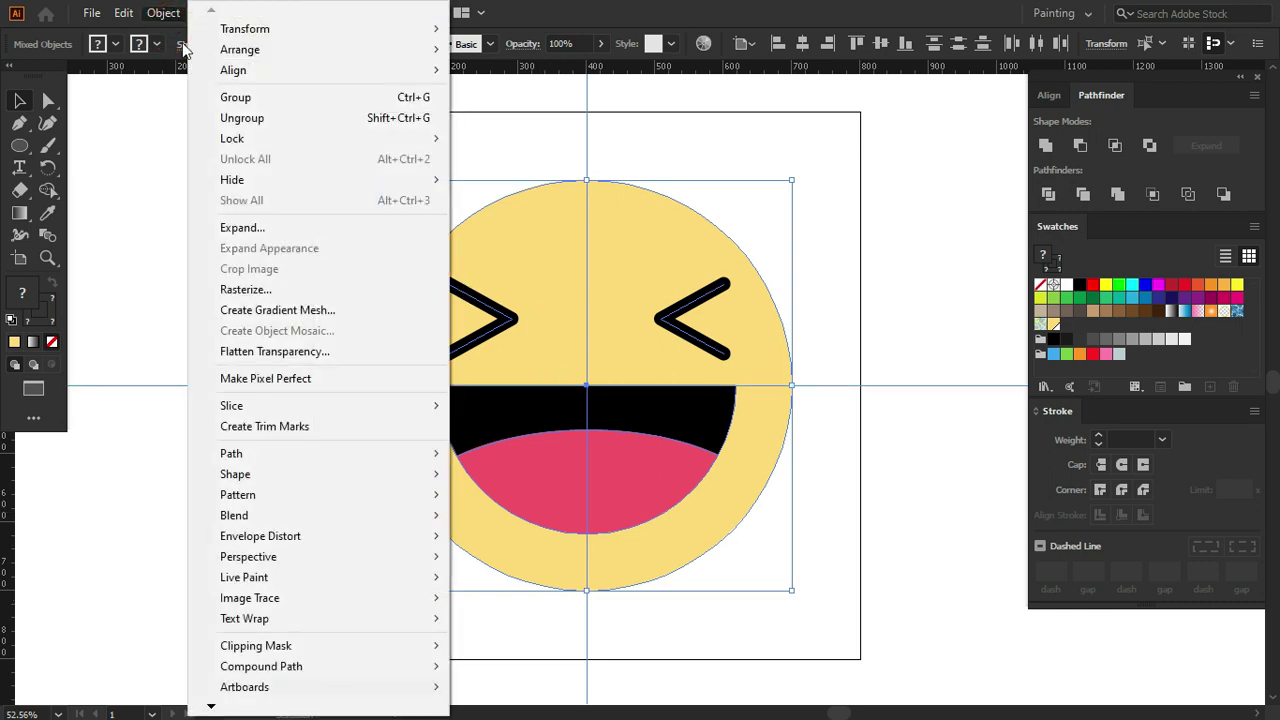
{"action": "left_click", "coordinate": [203, 97]}
{"action": "left_click", "coordinate": [925, 255]}
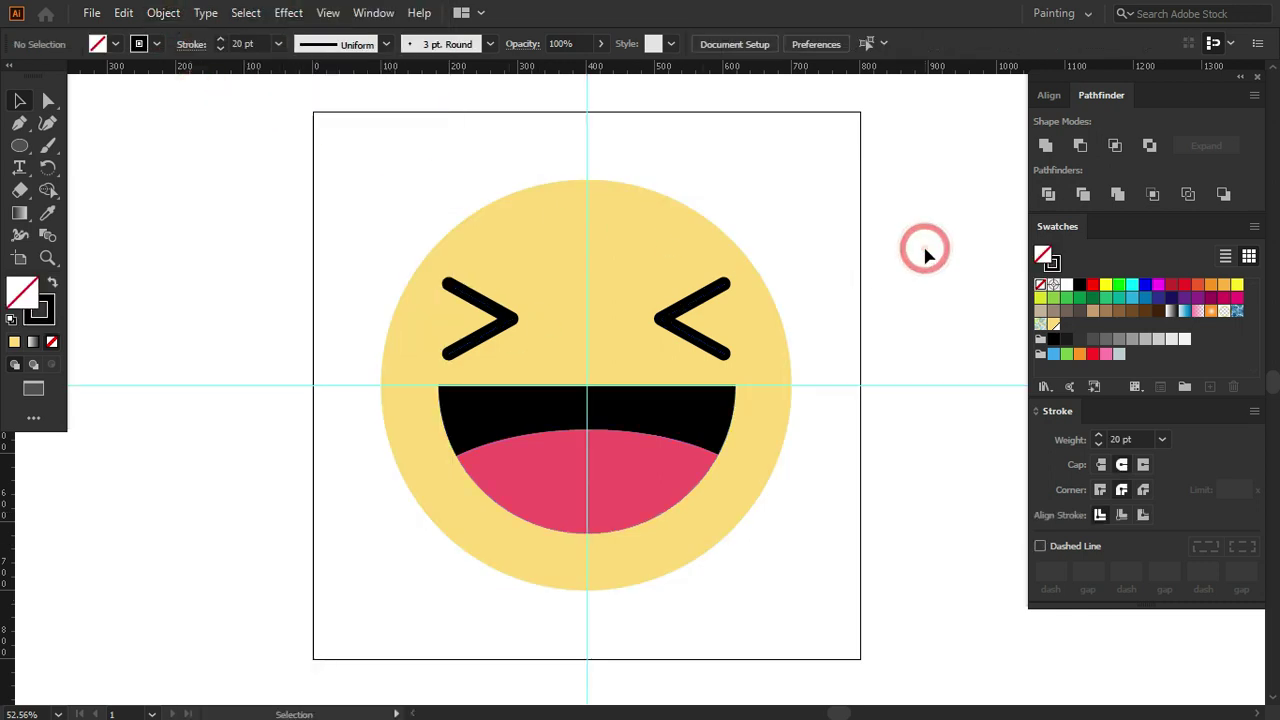
Align the emoji group with the Align panel, then deselect and hide the rulers
{"action": "key", "text": "ctrl+a"}
{"action": "left_click", "coordinate": [1050, 95]}
{"action": "left_click", "coordinate": [1210, 201]}
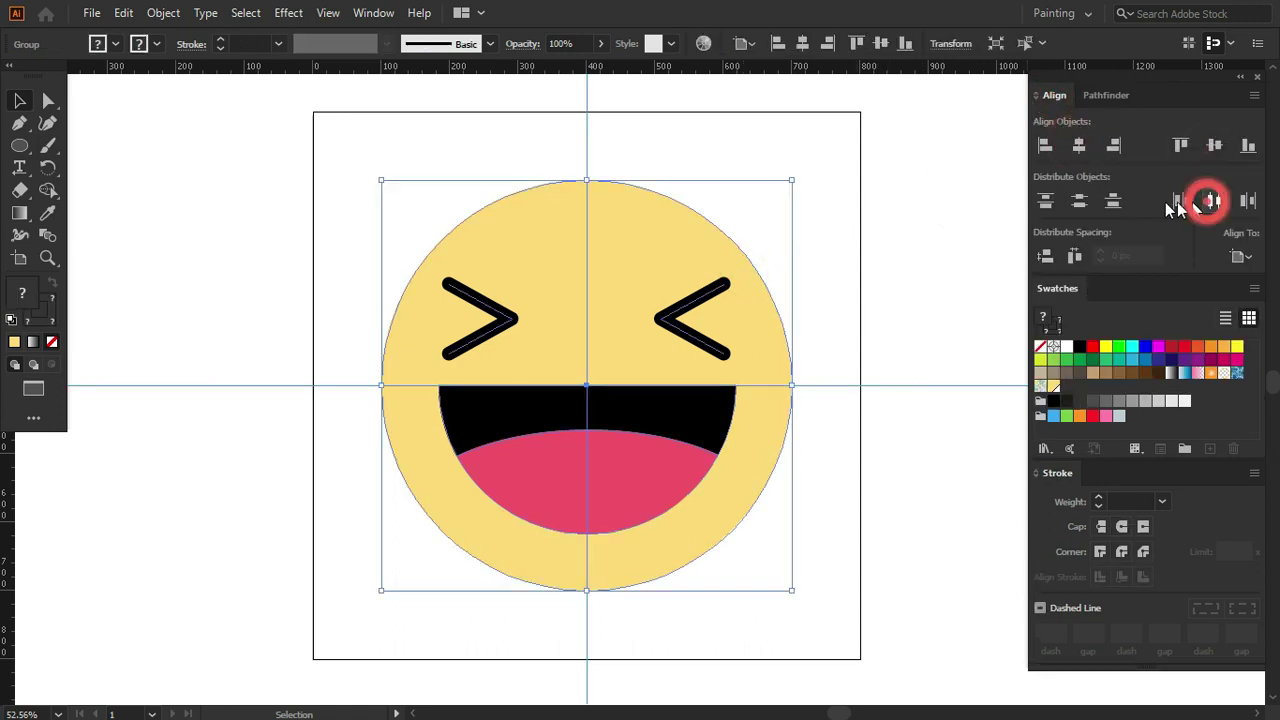
{"action": "left_click", "coordinate": [810, 540]}
{"action": "key", "text": "ctrl+r"}
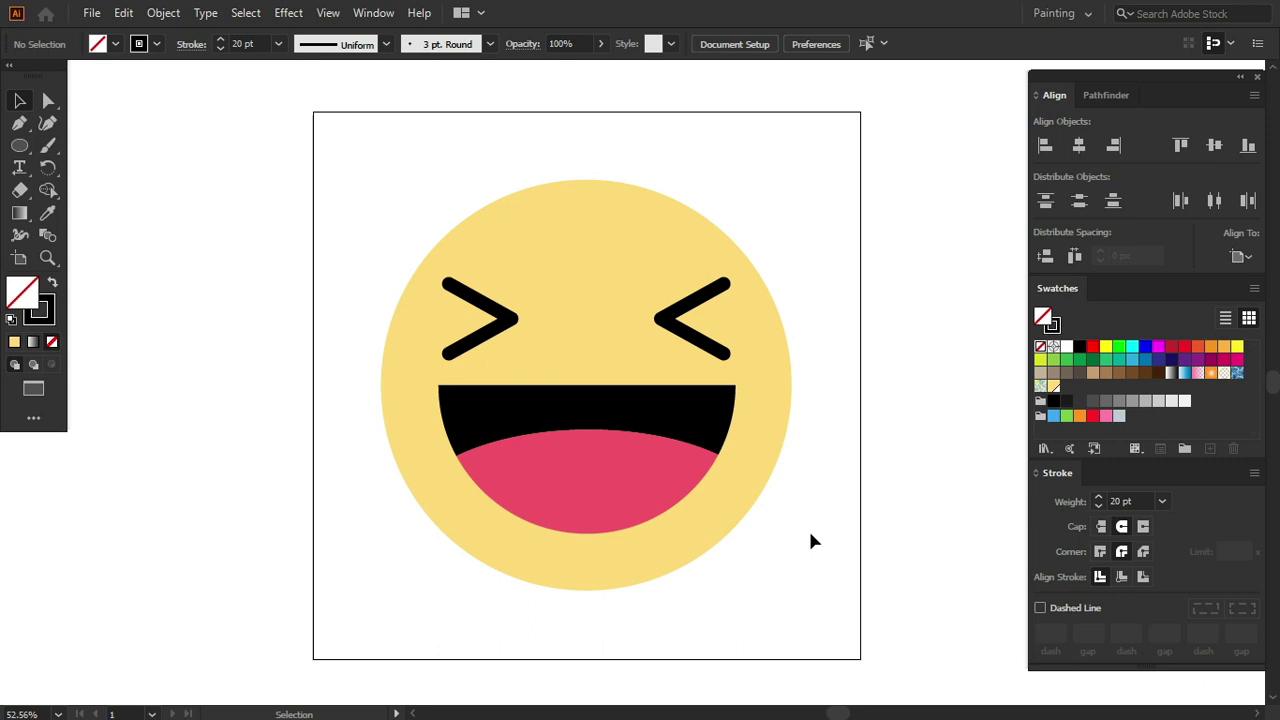
Fill the mouth shape with dark navy #262c38
{"action": "left_click", "coordinate": [48, 100]}
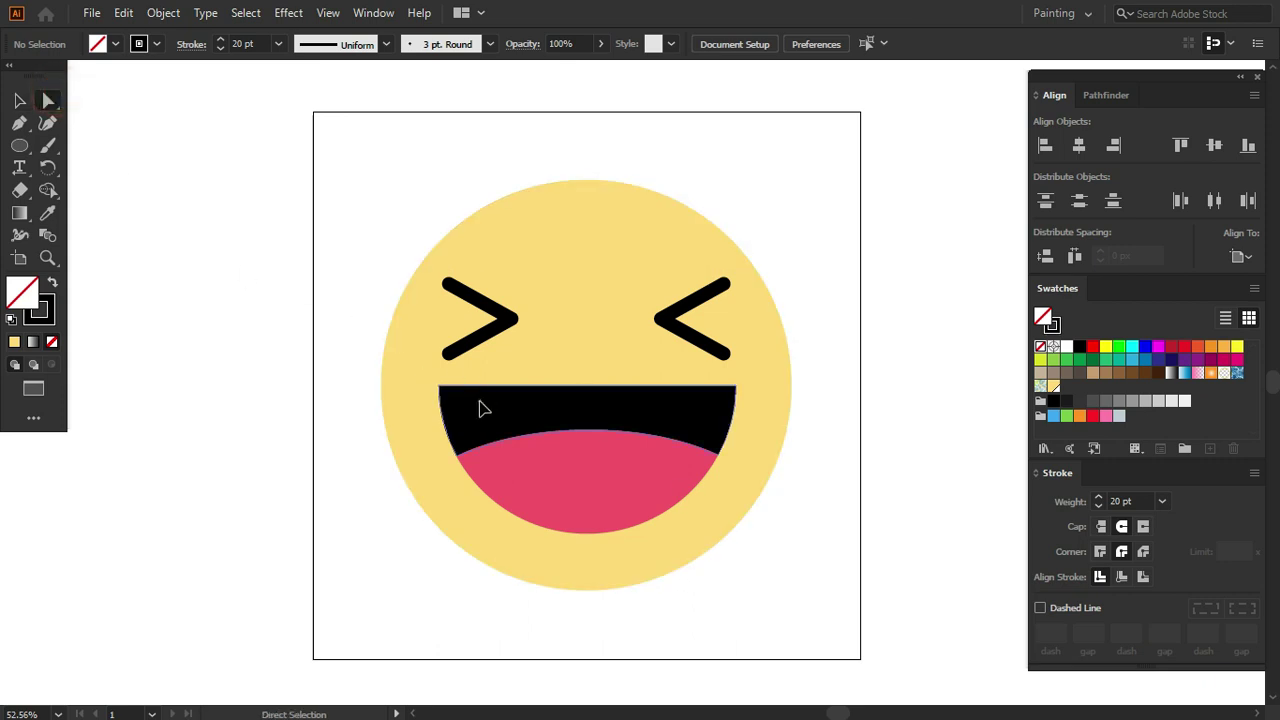
{"action": "left_click", "coordinate": [480, 402]}
{"action": "double_click", "coordinate": [34, 293]}
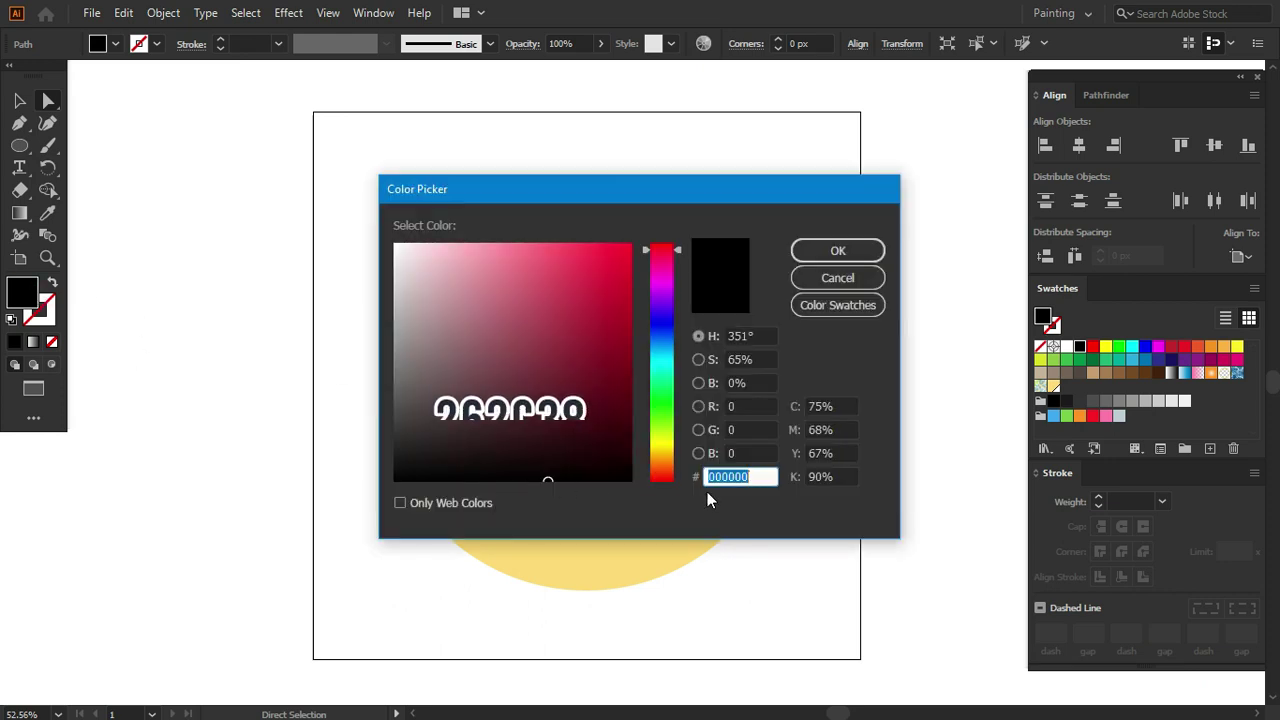
{"action": "type", "text": "2c"}
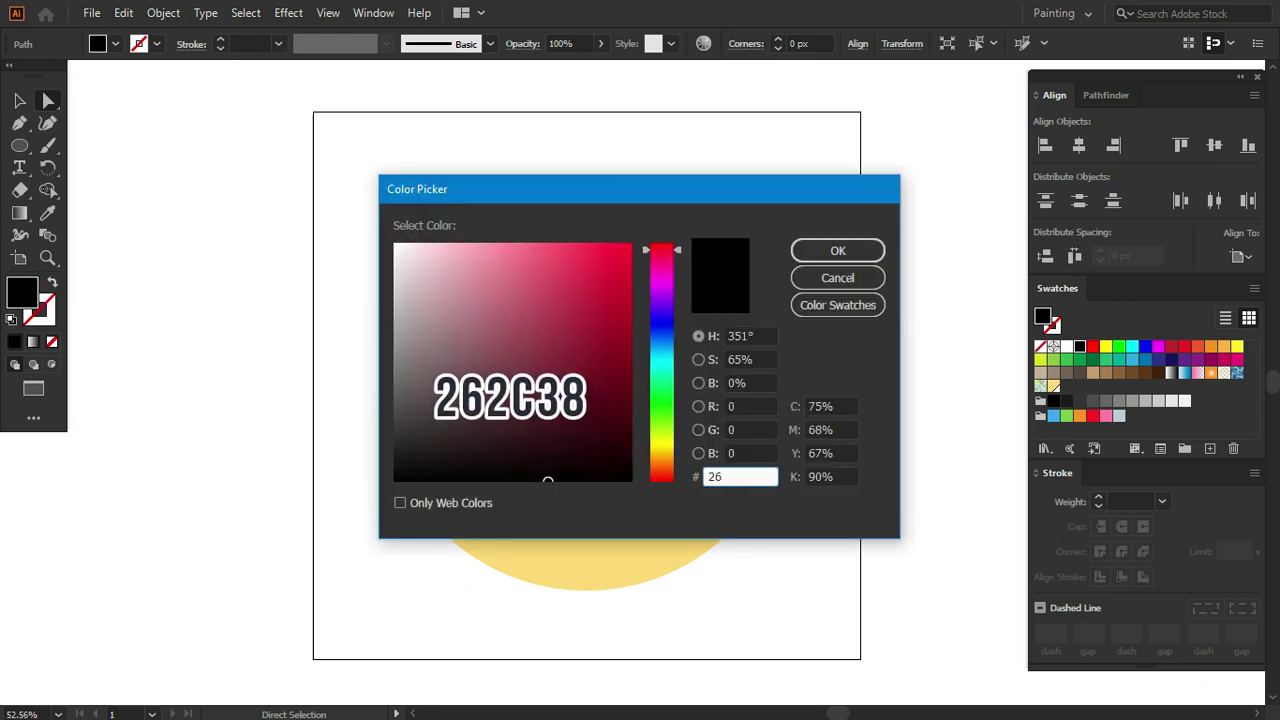
{"action": "type", "text": "38"}
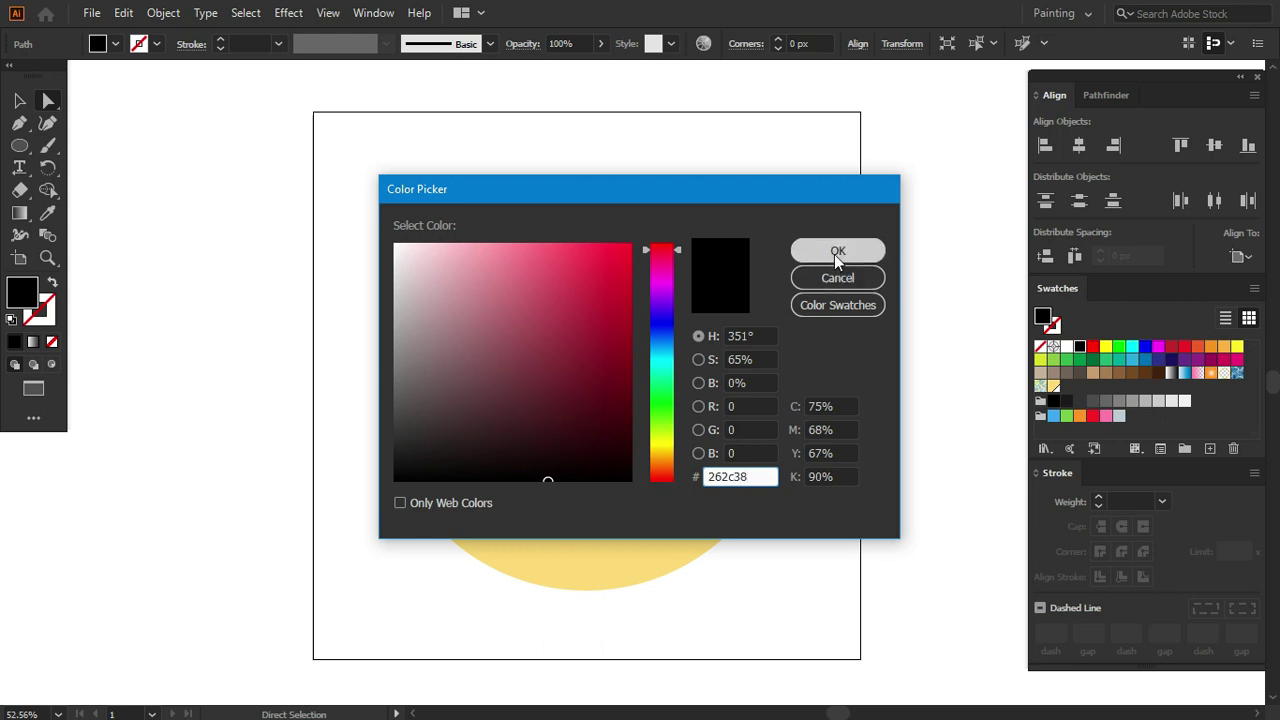
{"action": "left_click", "coordinate": [838, 250]}
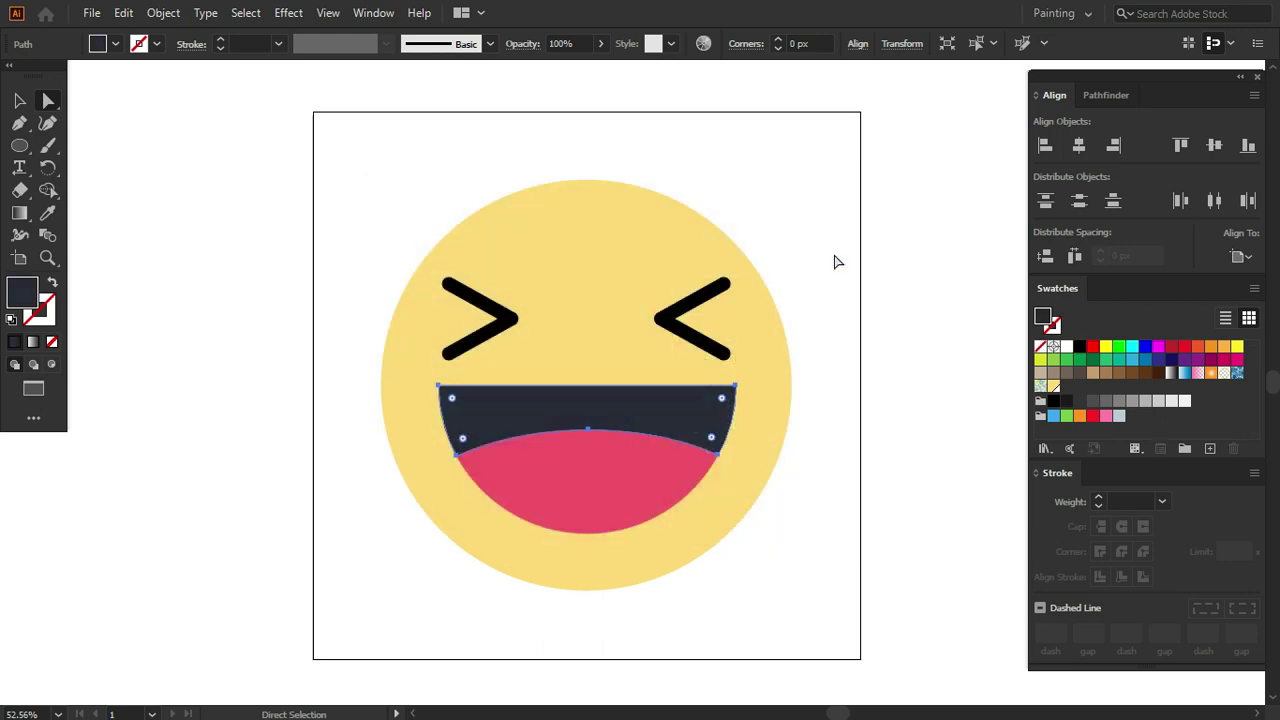
Save the navy mouth colour and the pink tongue colour as new swatches
{"action": "left_click", "coordinate": [1207, 450]}
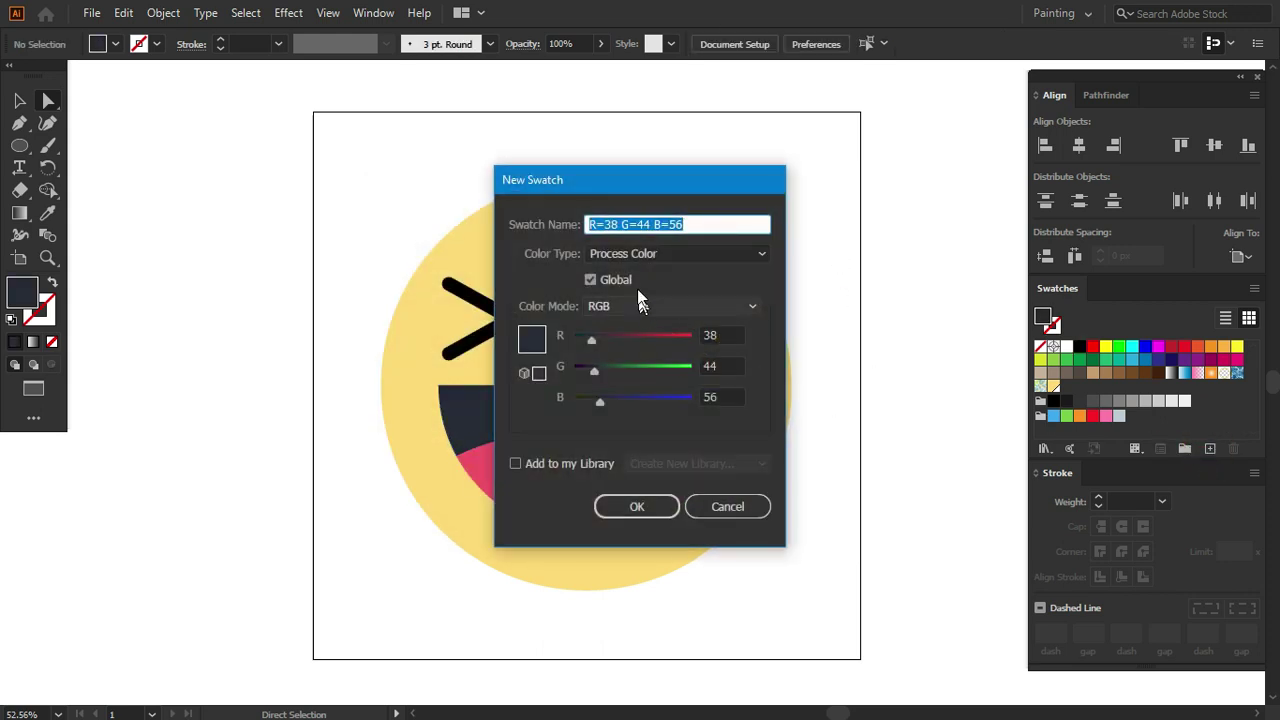
{"action": "left_click", "coordinate": [637, 507]}
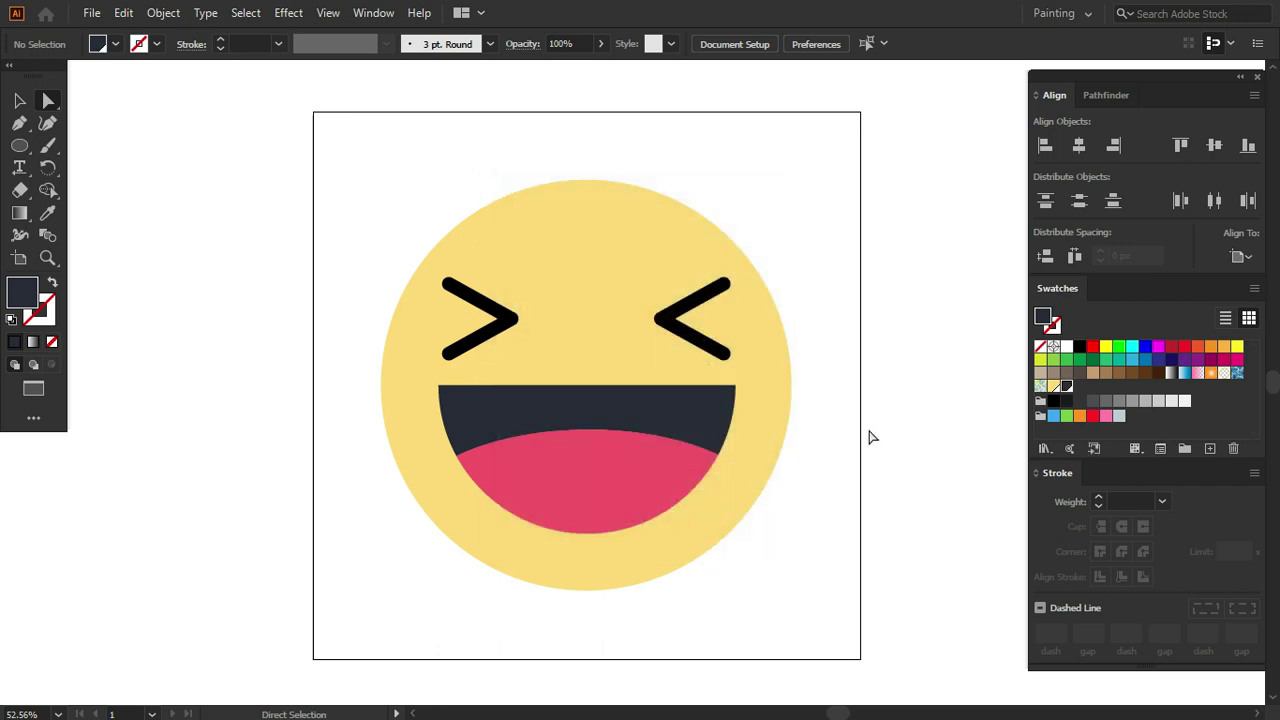
{"action": "left_click", "coordinate": [684, 455]}
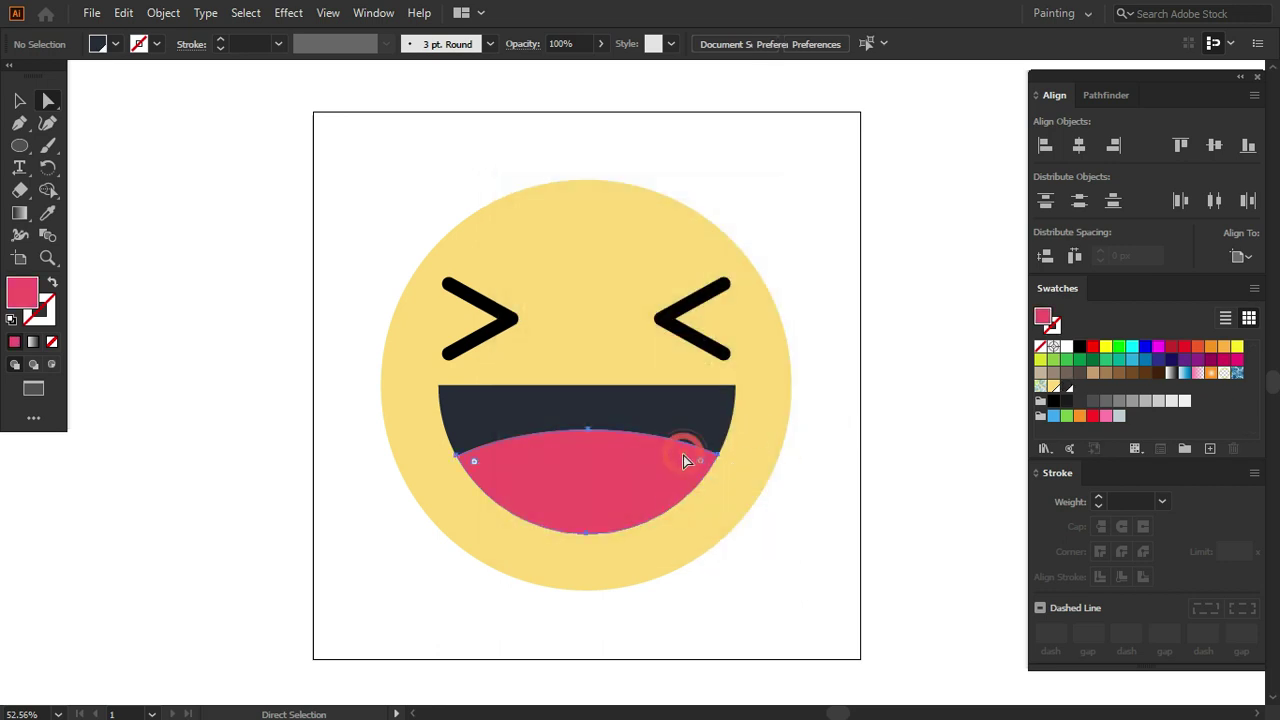
{"action": "left_click", "coordinate": [1209, 449]}
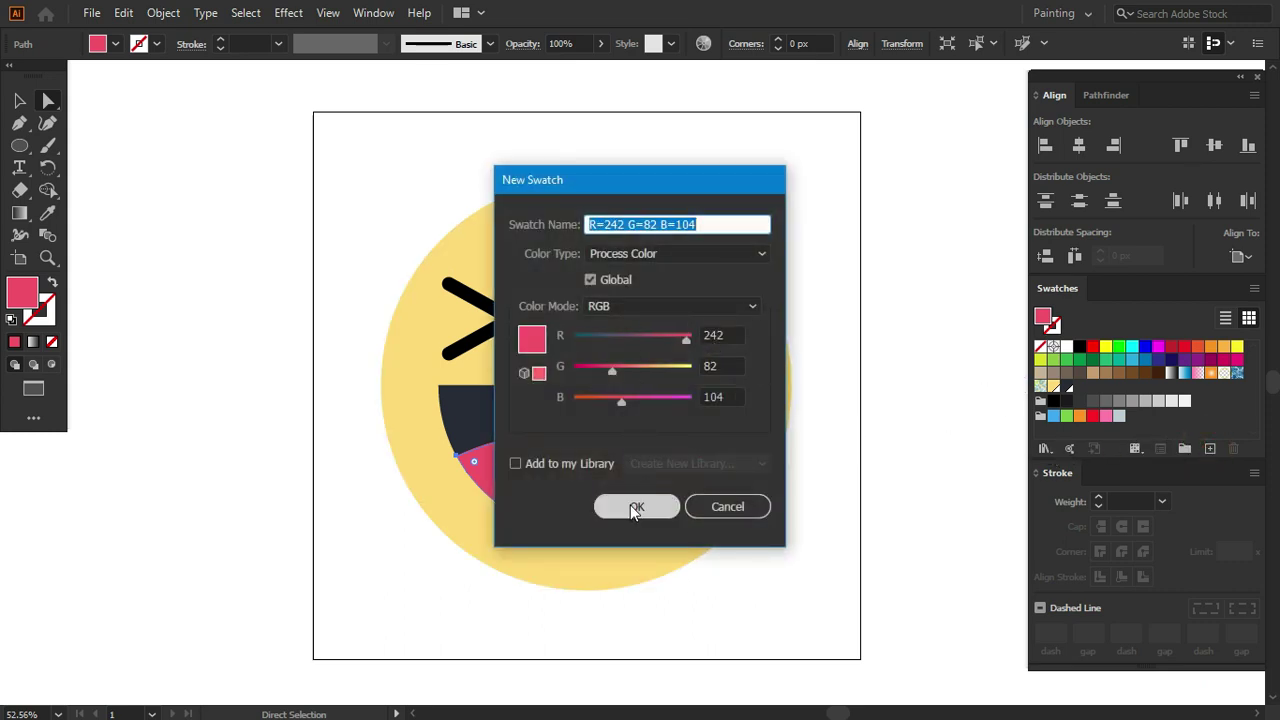
{"action": "left_click", "coordinate": [634, 507]}
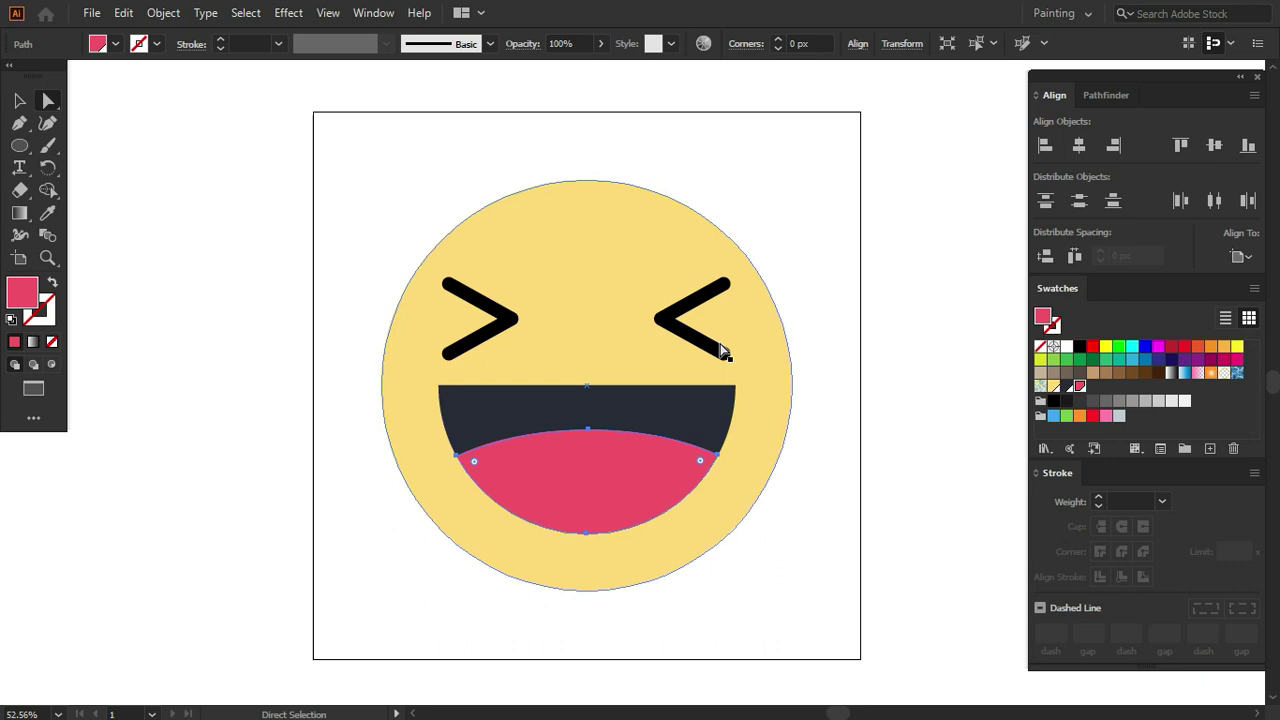
Select both chevron eyes and make their stroke colour active for editing
{"action": "left_click", "coordinate": [714, 352]}
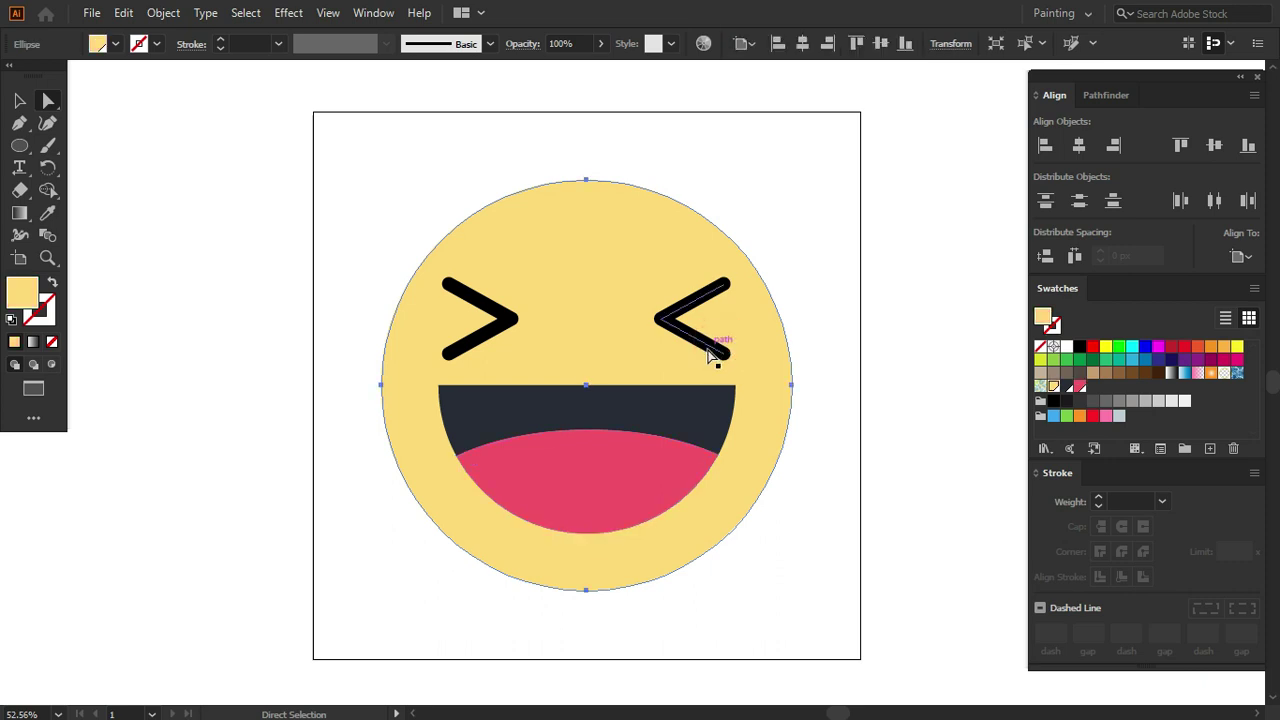
{"action": "left_click", "coordinate": [491, 330], "text": "shift"}
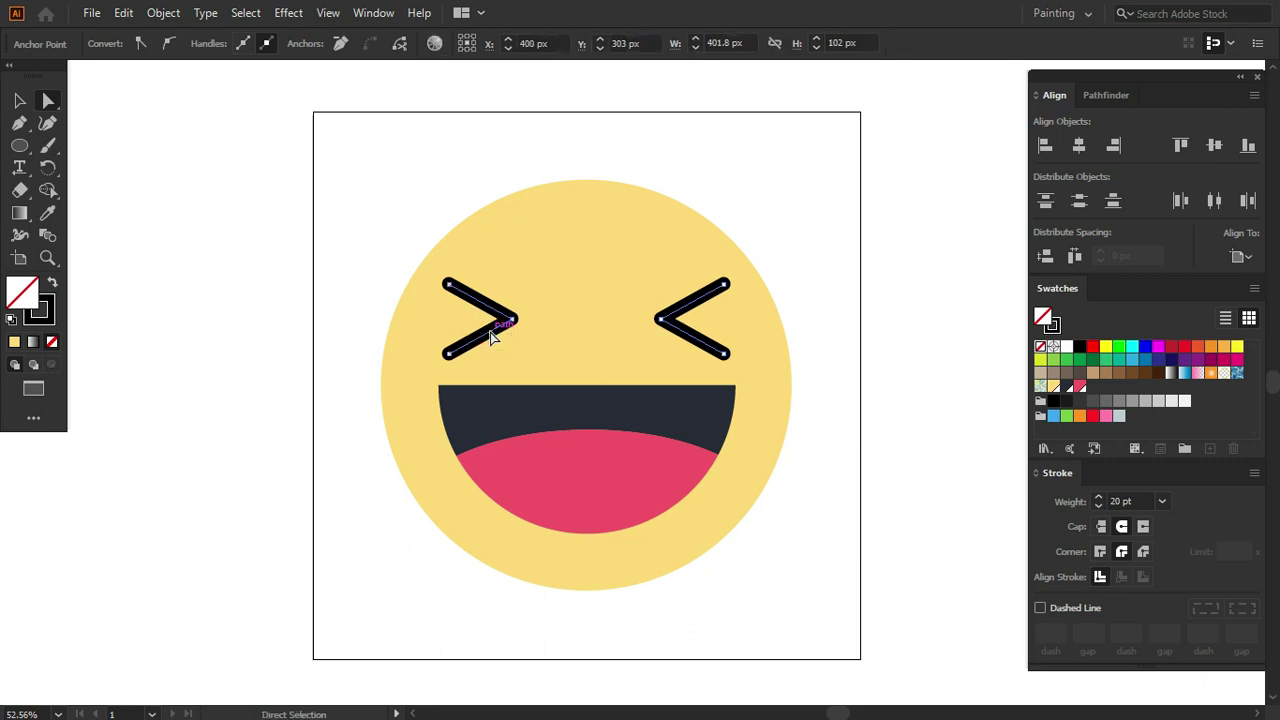
{"action": "left_click", "coordinate": [46, 314]}
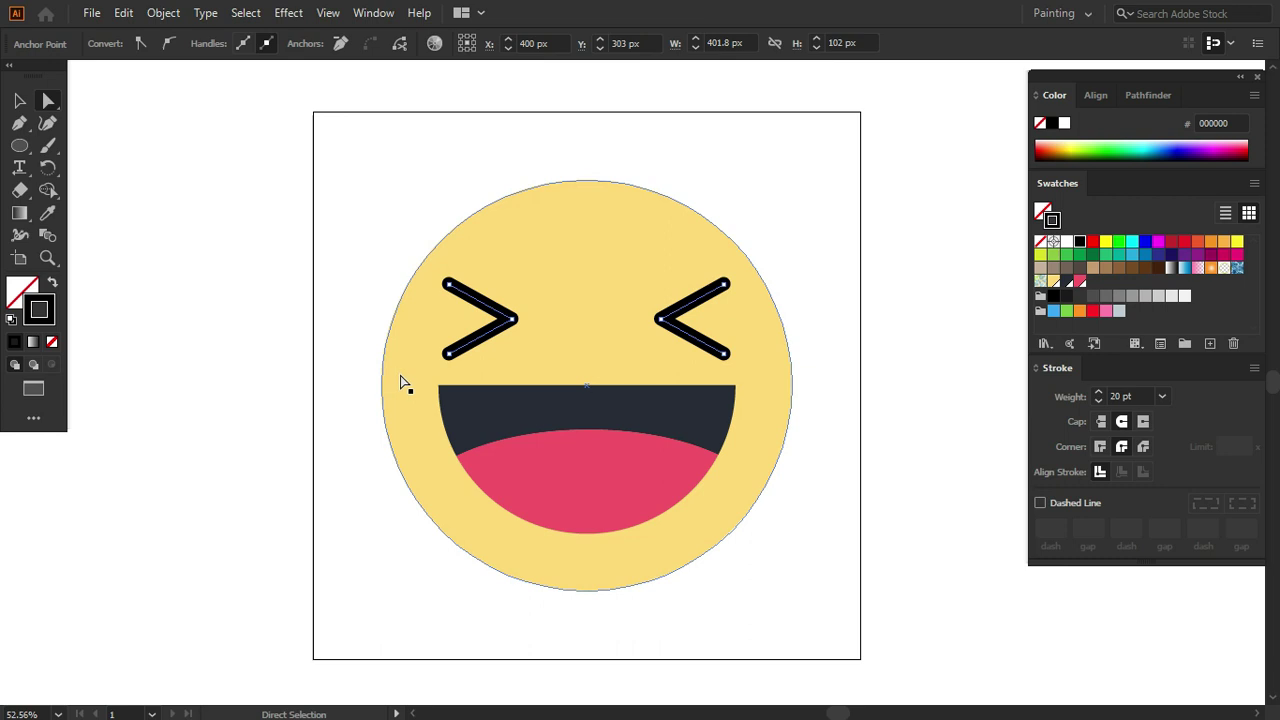